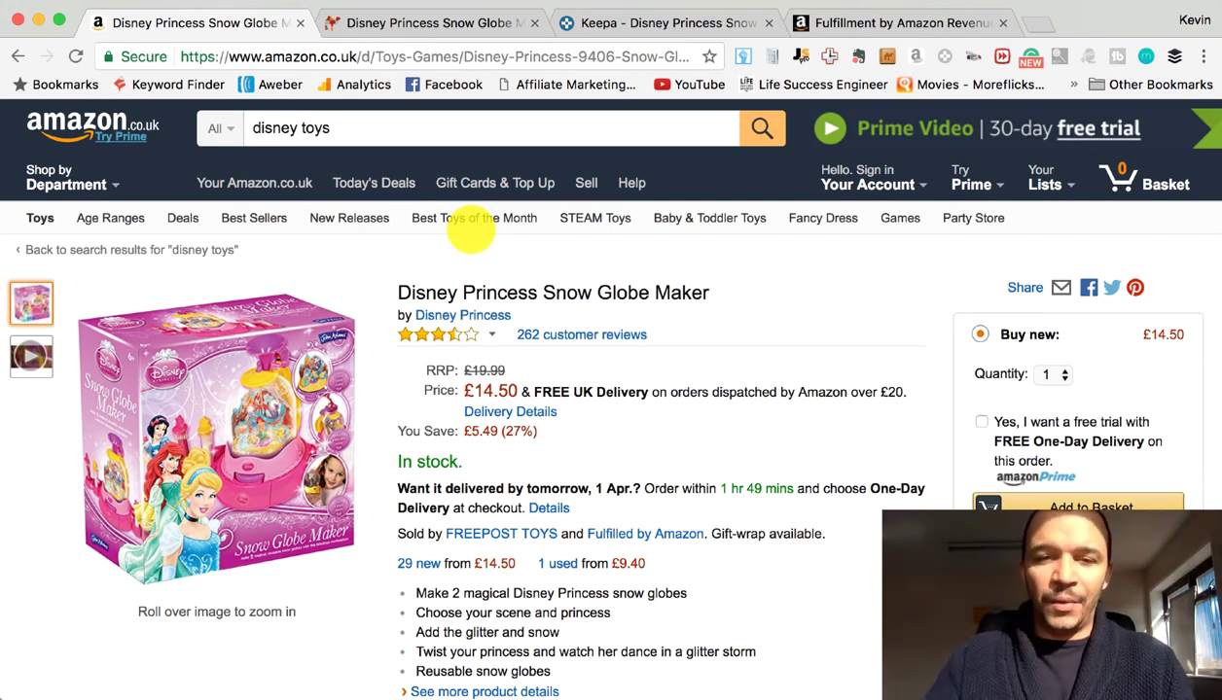
Search Amazon.co.uk for "disney toys" and browse the sales rank and seller details shown under the results.
key("XF86AudioRaiseVolume")
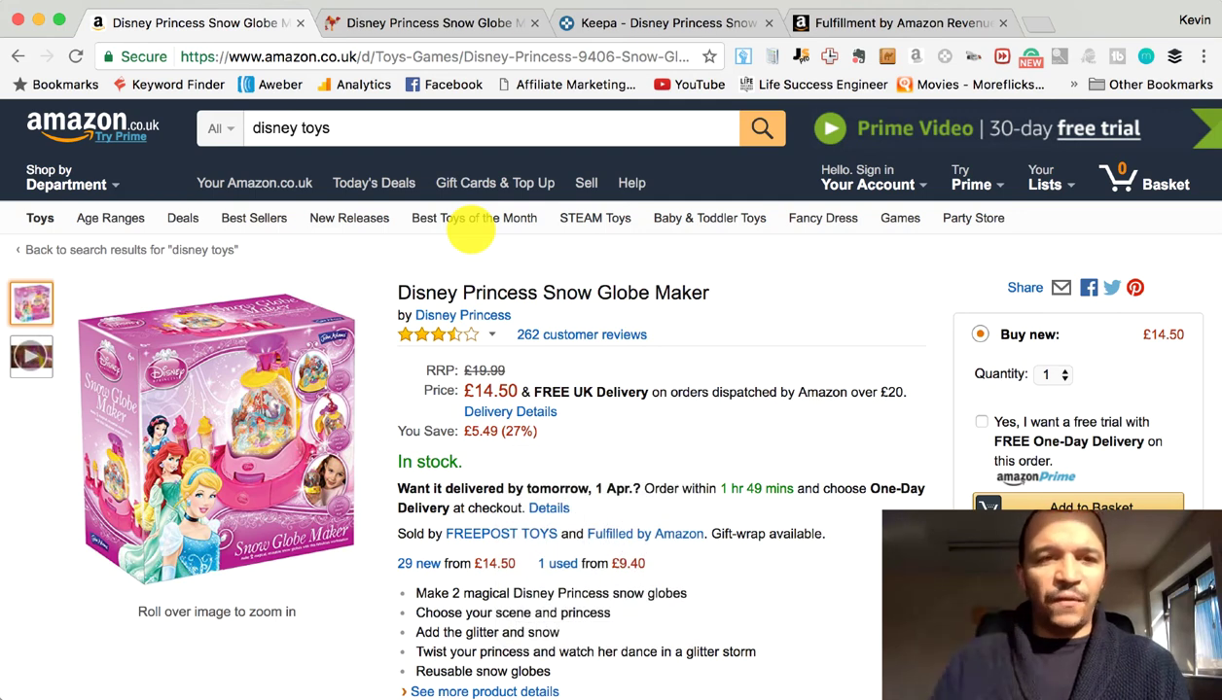
left_click(761, 131)
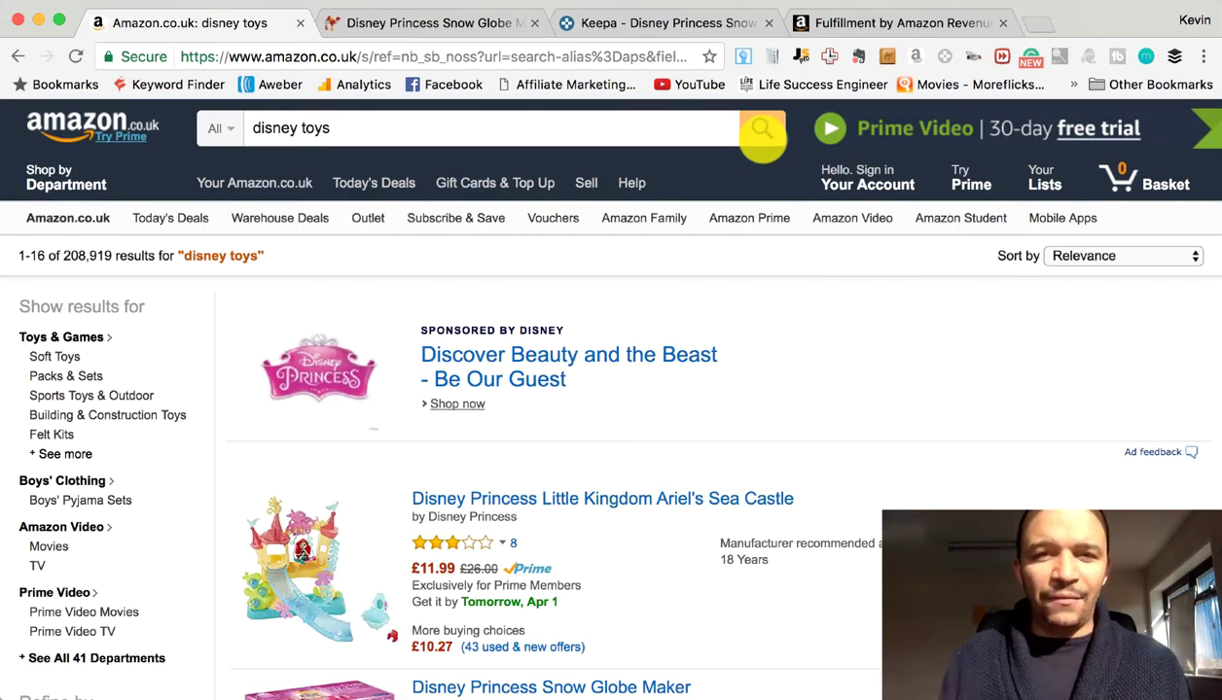
left_click(762, 132)
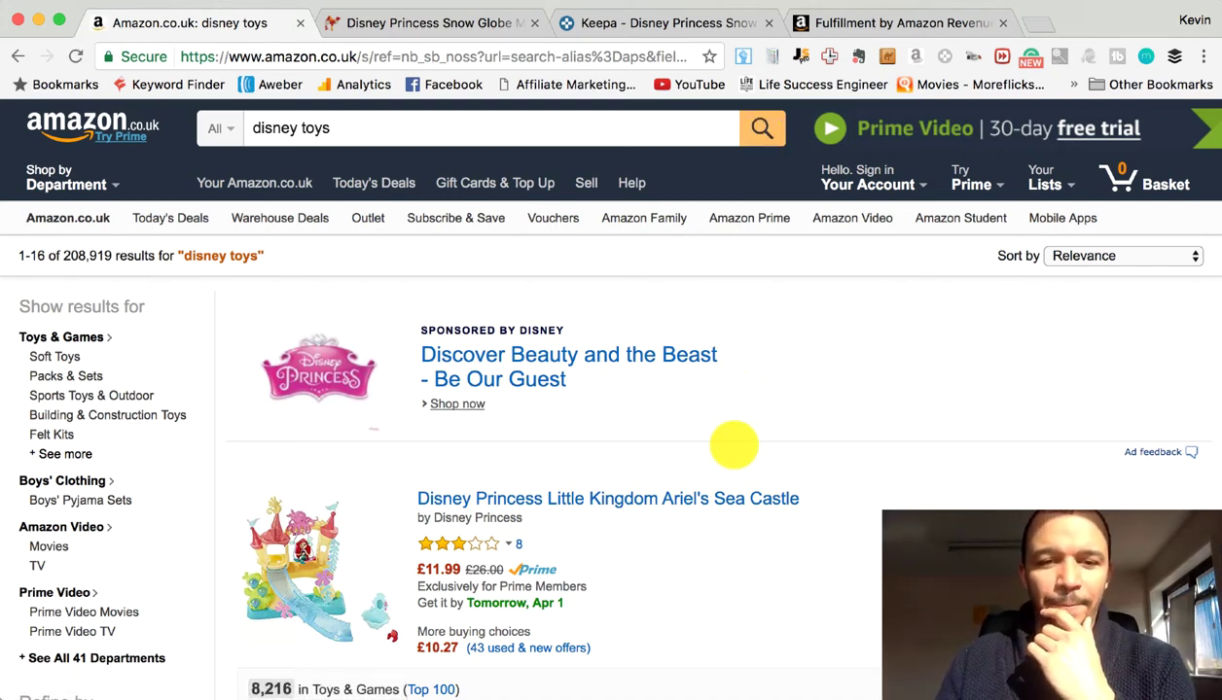
scroll(734, 444, "down", 1)
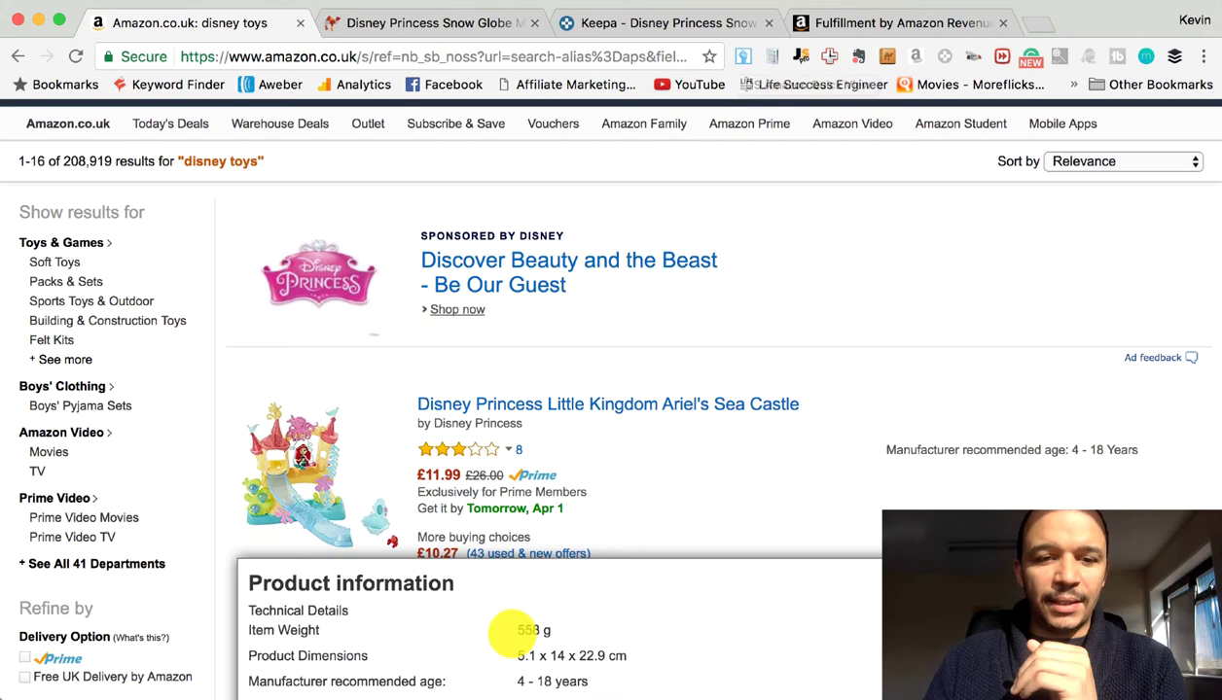
scroll(644, 493, "down", 2)
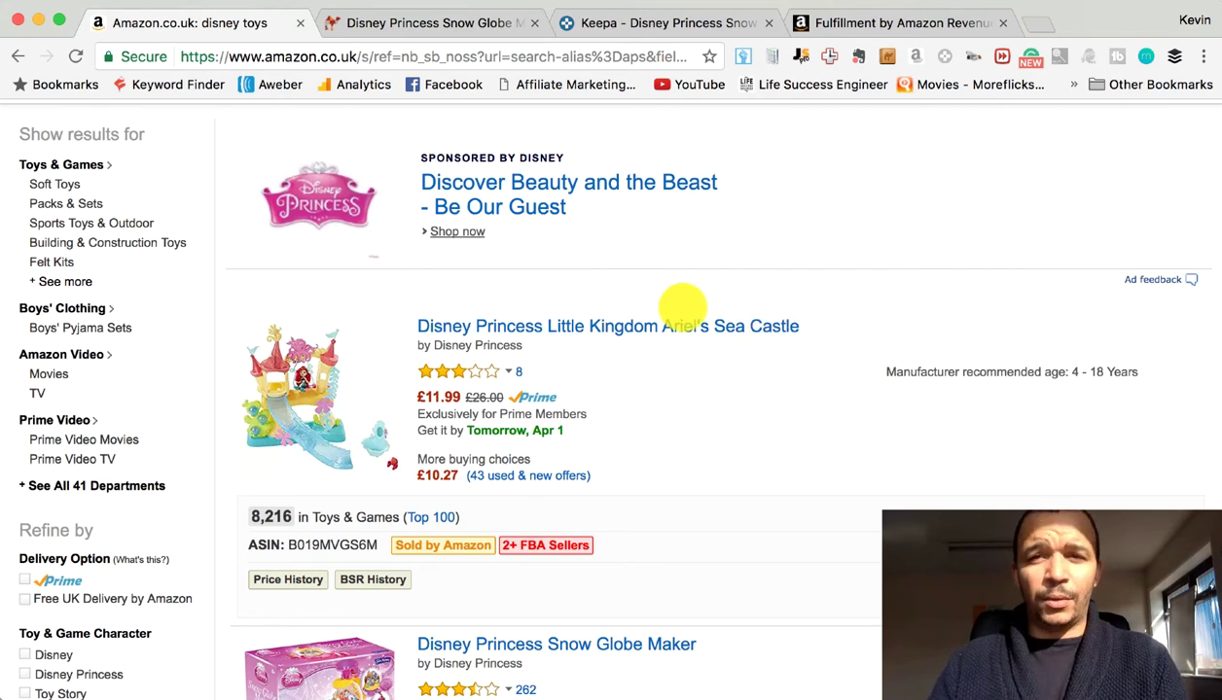
Open the Disney Princess Little Kingdom Ariel's Sea Castle listing and examine its Keepa price and sales rank history.
left_click(538, 326)
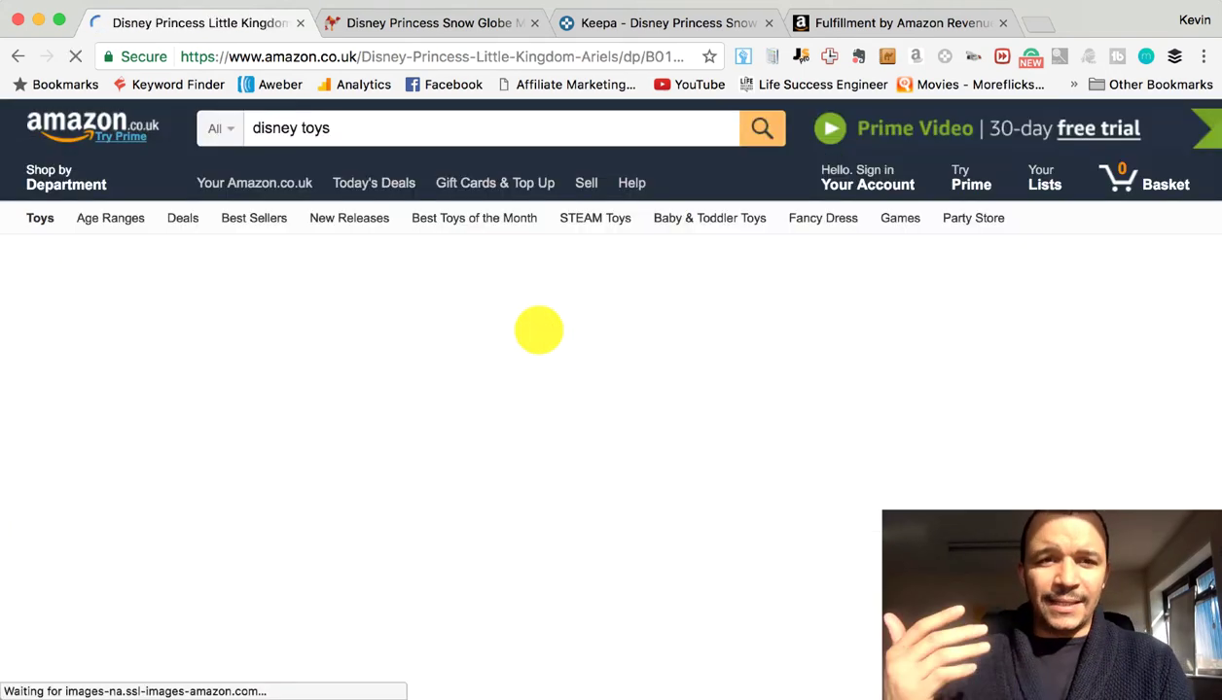
scroll(773, 454, "down", 2)
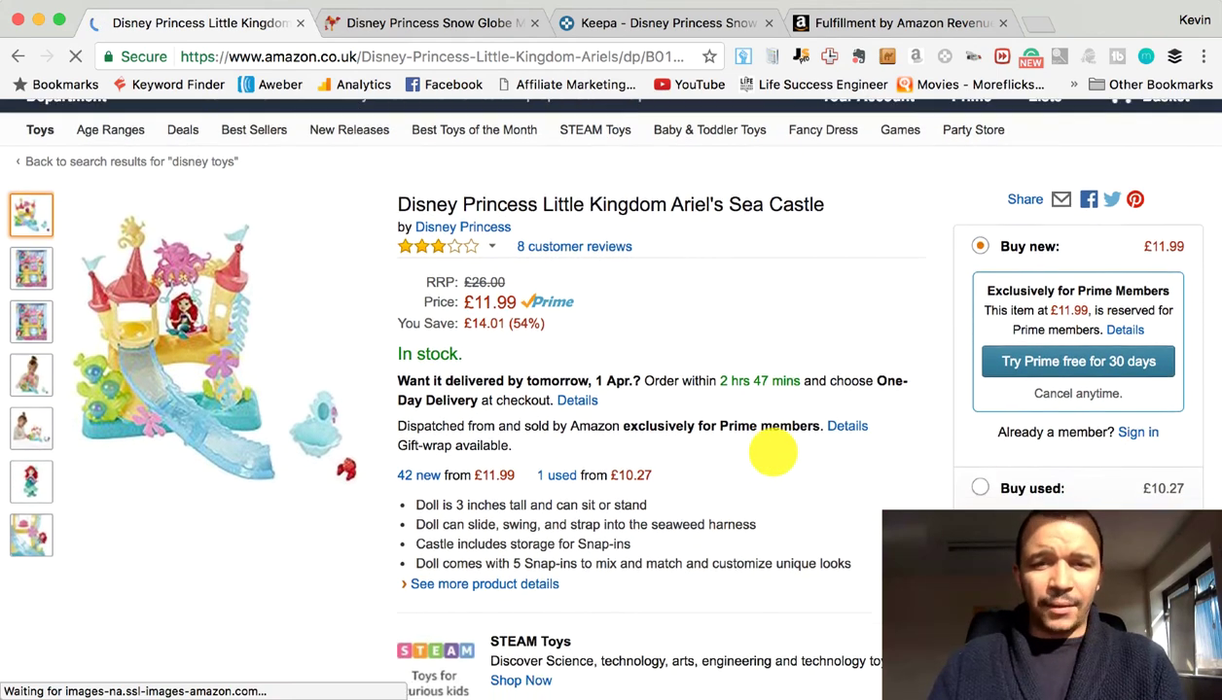
scroll(773, 453, "down", 6)
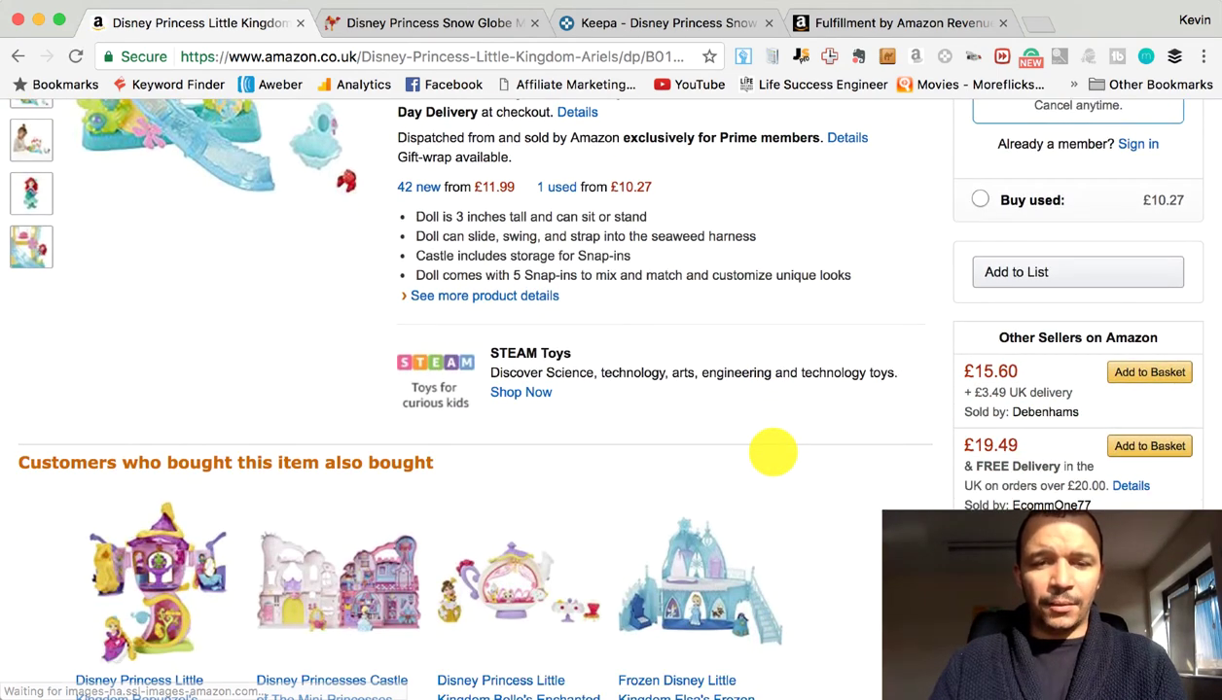
scroll(772, 453, "down", 2)
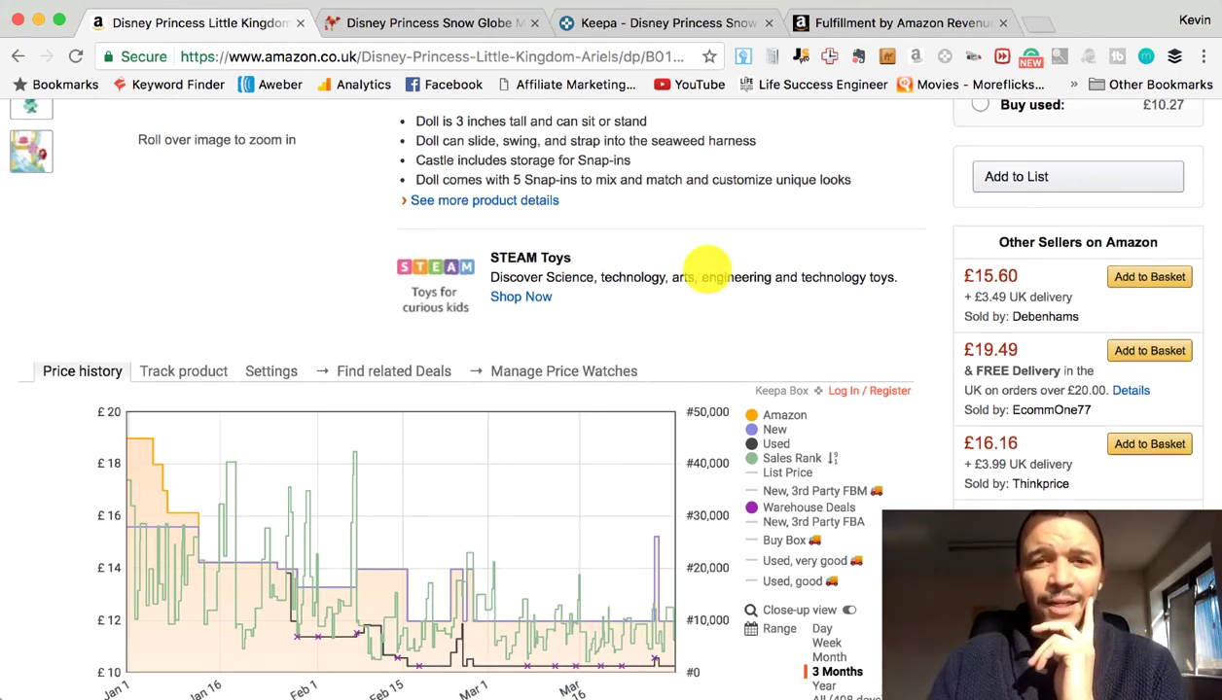
scroll(703, 292, "up", 5)
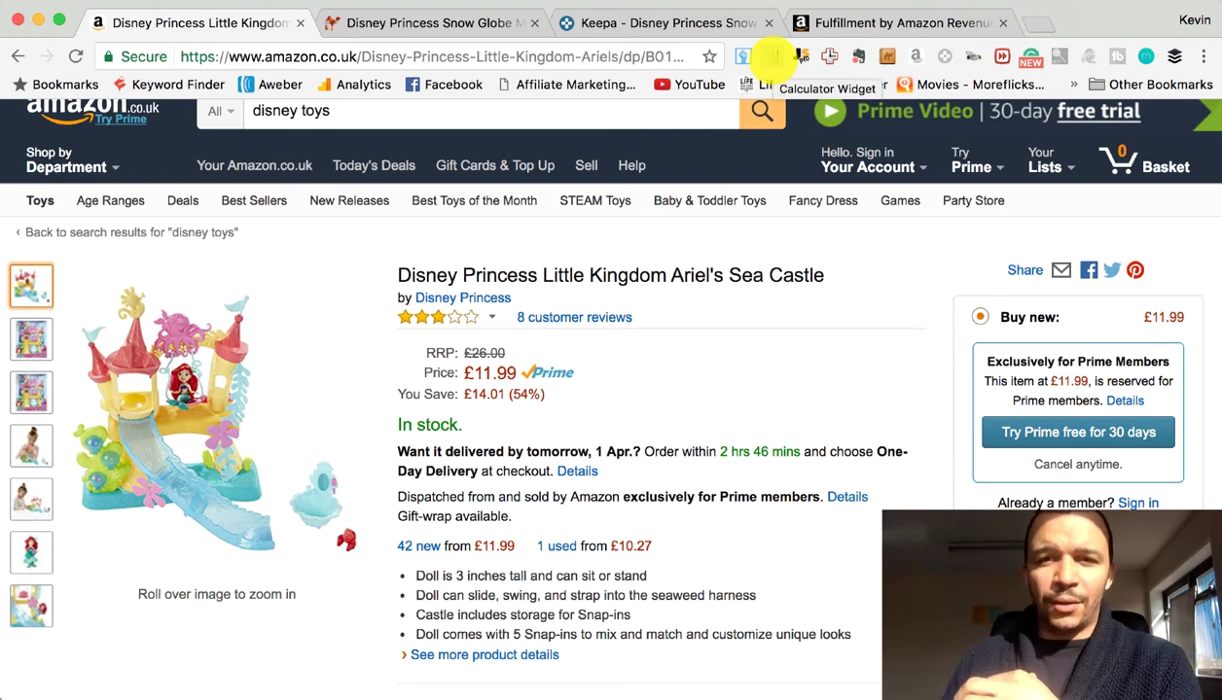
Open the Fulfilment by Amazon Revenue Calculator for Ariel's Sea Castle and review its price, cost and profitability fields.
left_click(770, 56)
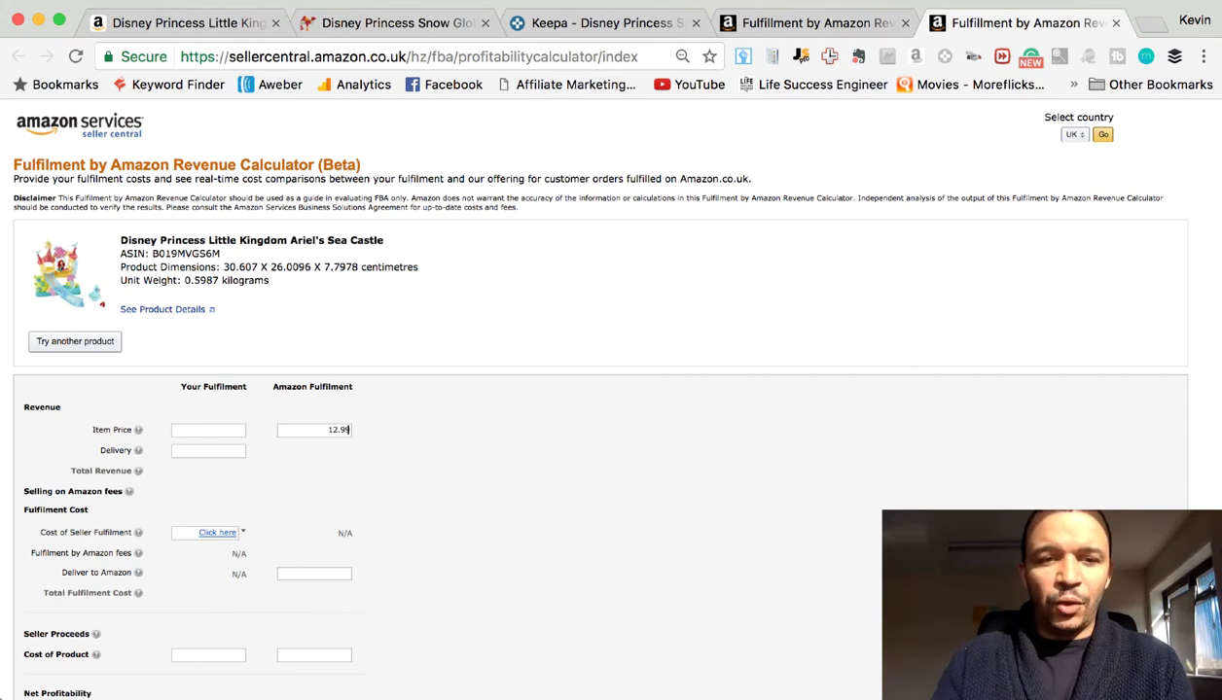
scroll(584, 389, "down", 4)
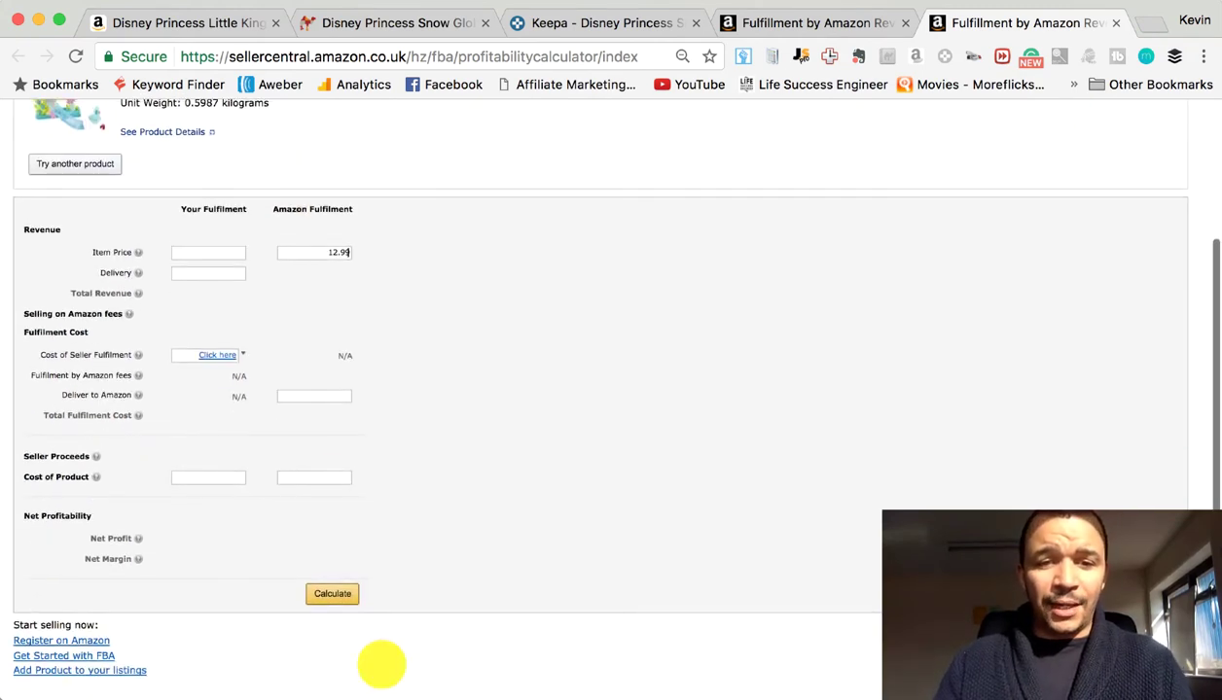
scroll(424, 495, "up", 4)
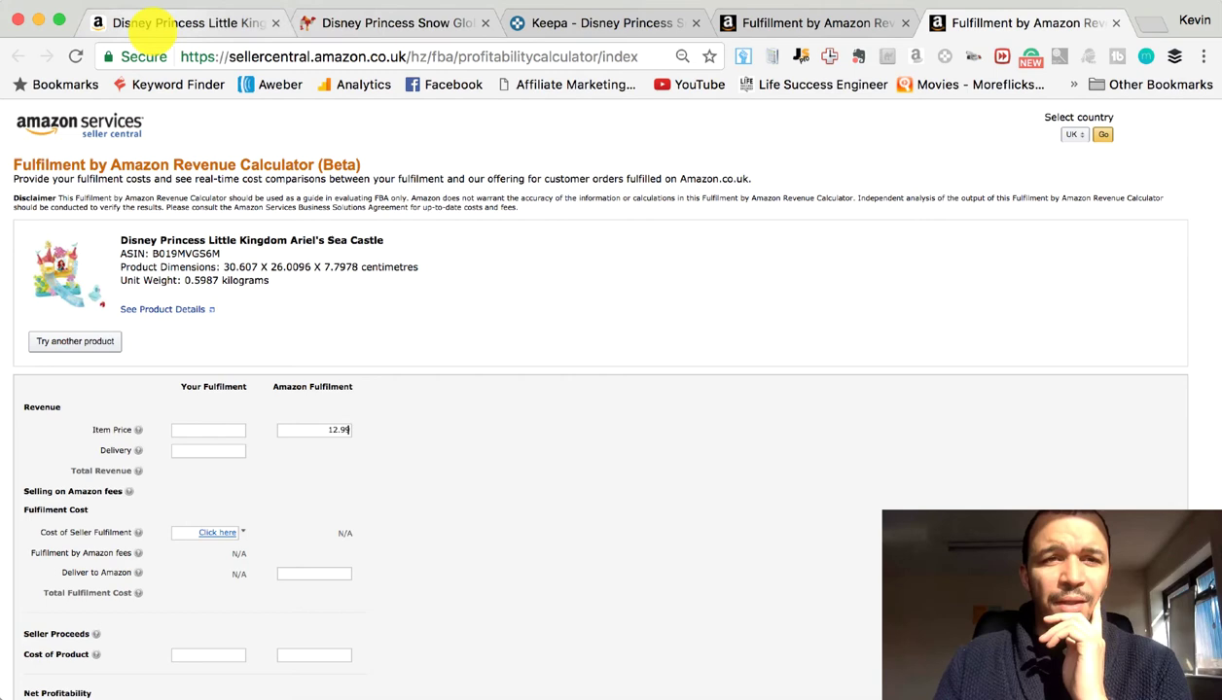
Check the Sea Castle's price history in The Camelizer, open its camelcamelcamel page, and return to the Amazon listing.
left_click(107, 22)
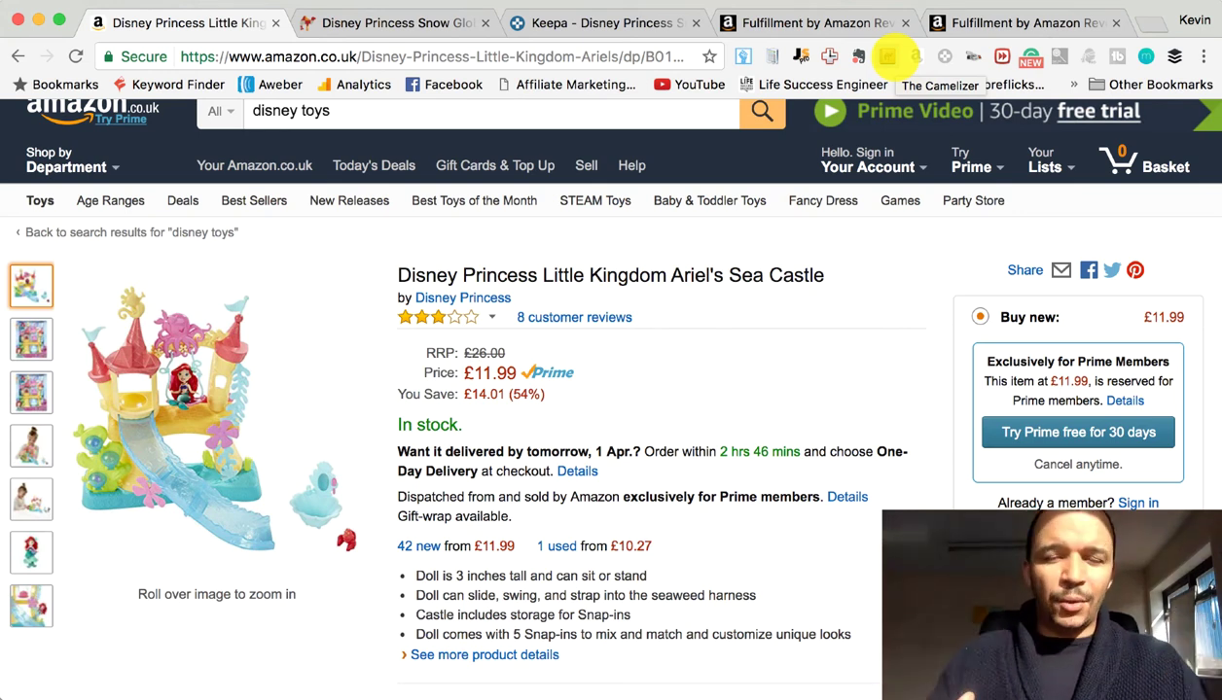
left_click(887, 56)
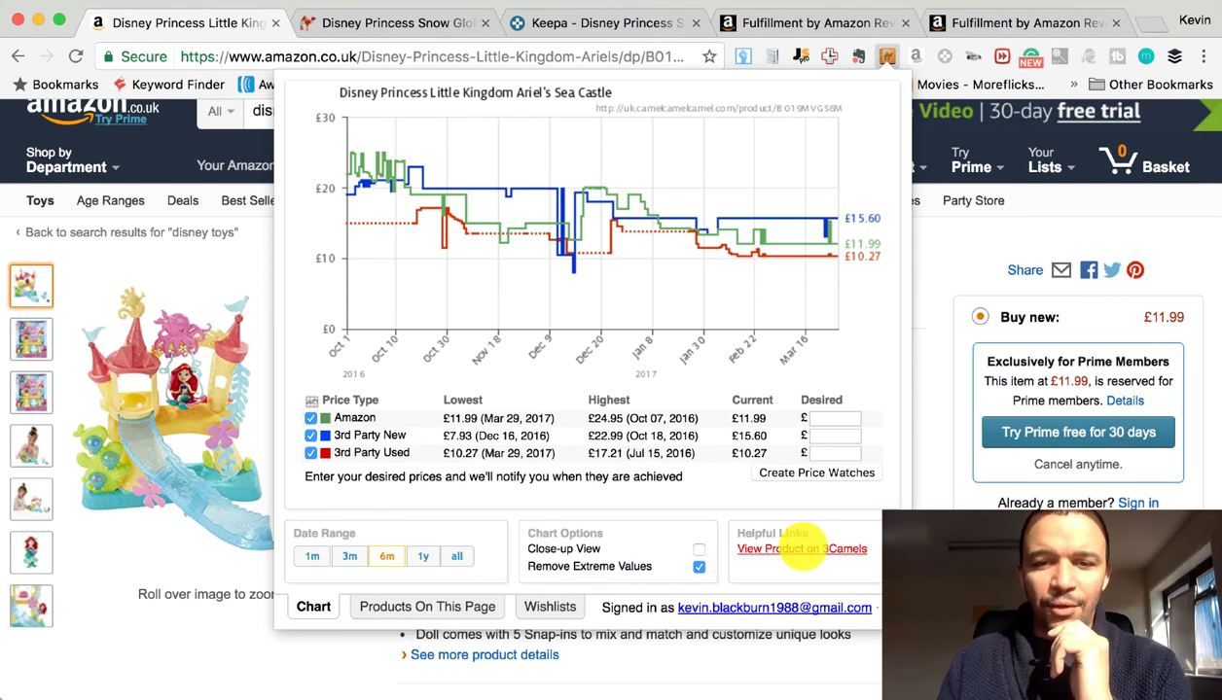
left_click(802, 549)
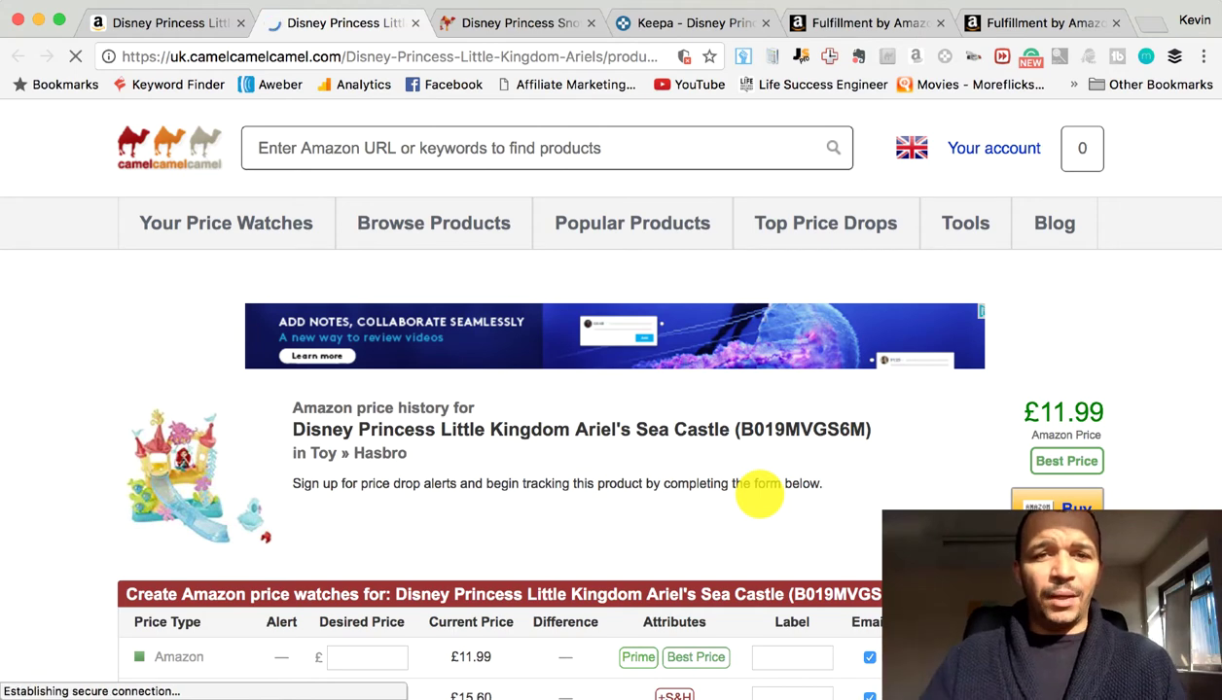
left_click(137, 19)
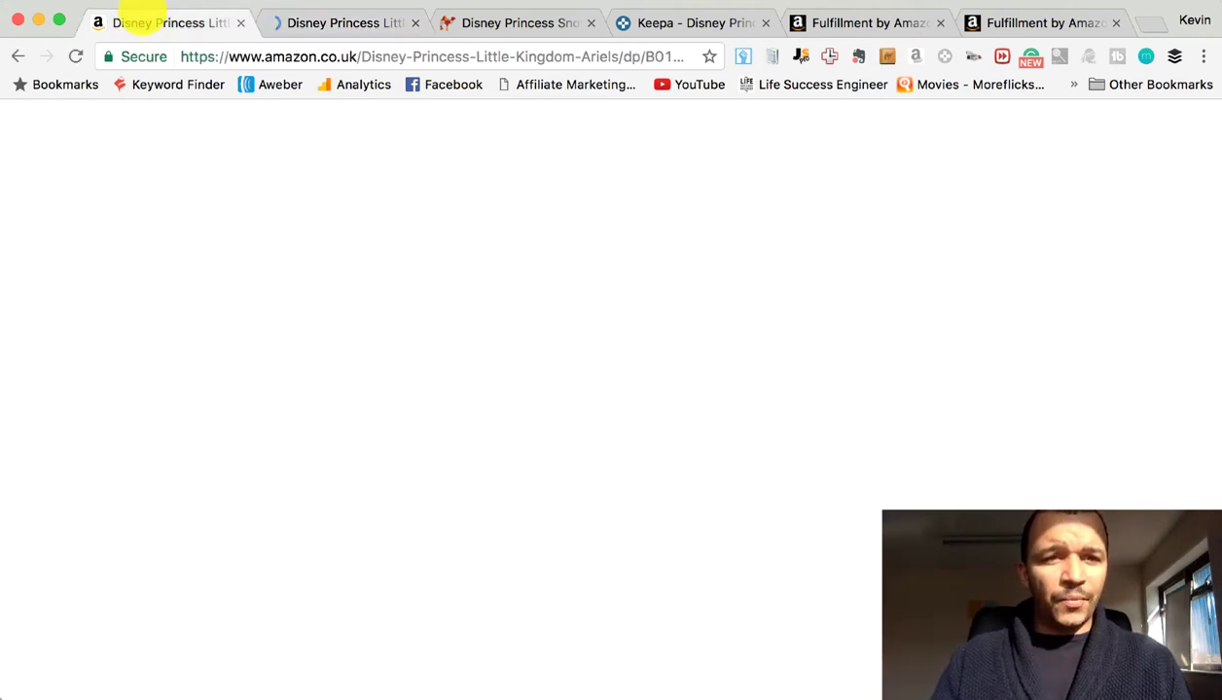
left_click(251, 56)
type("google drive")
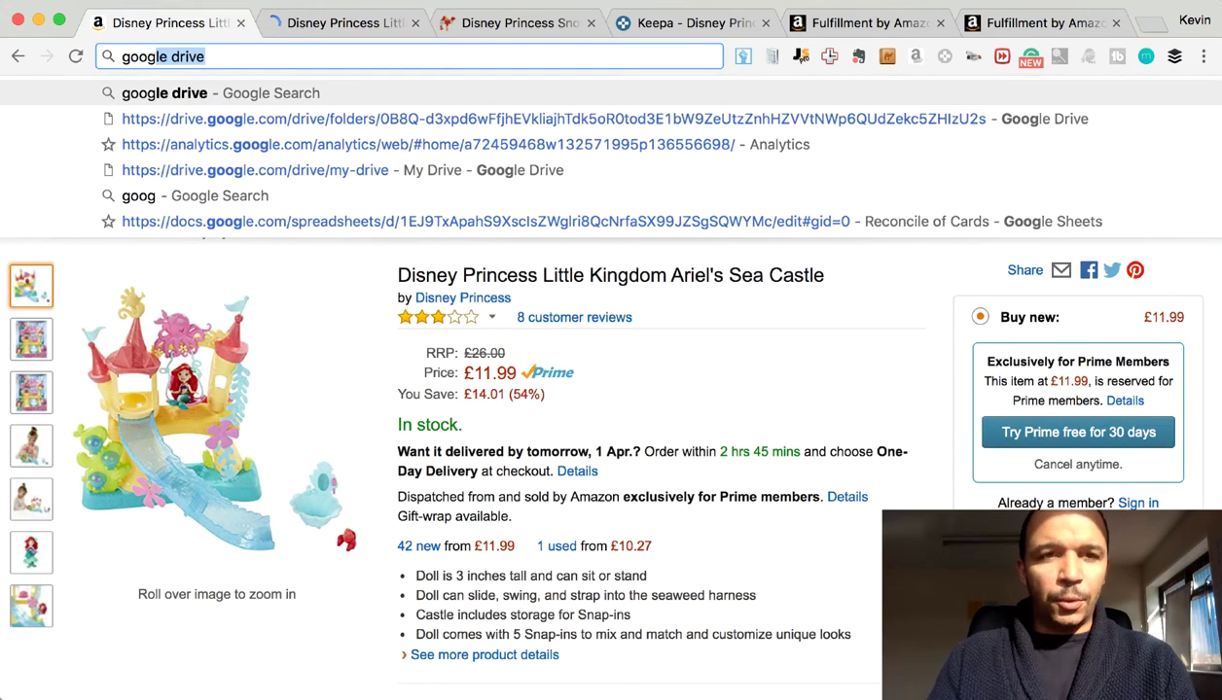
key("Return")
Run a Google search for "google" in the tab that held the Amazon listing.
left_click(225, 55)
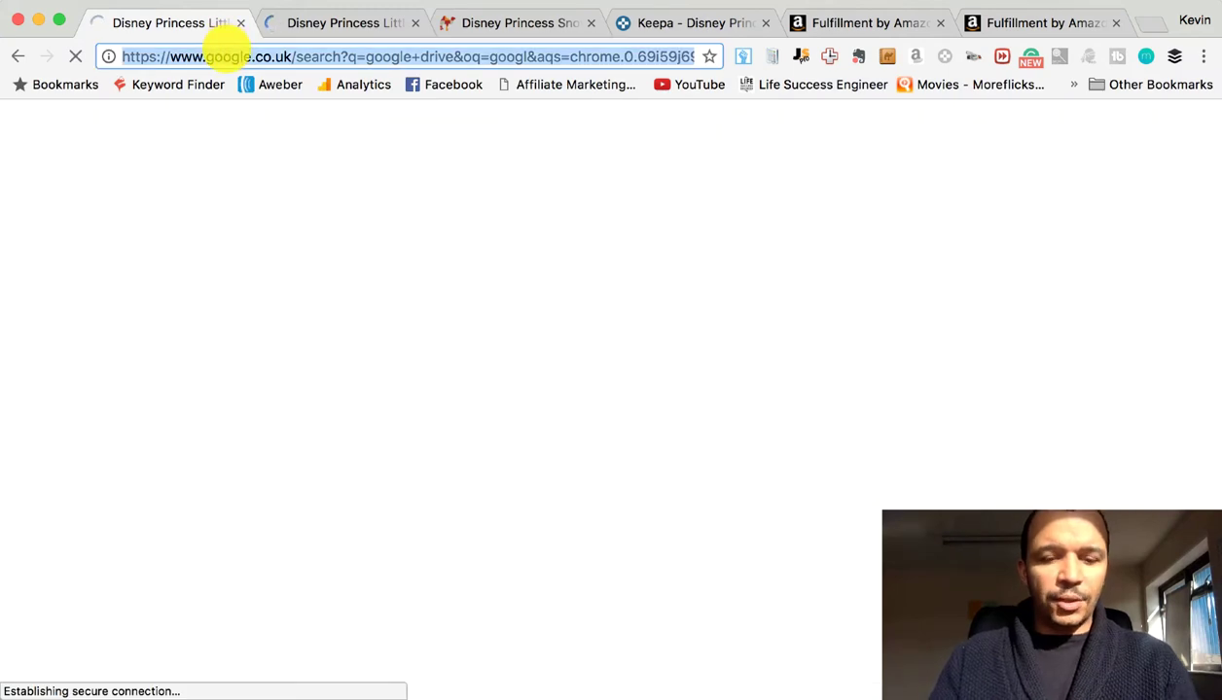
type("goo")
key("Down")
key("Down")
key("Down")
key("Down")
key("Return")
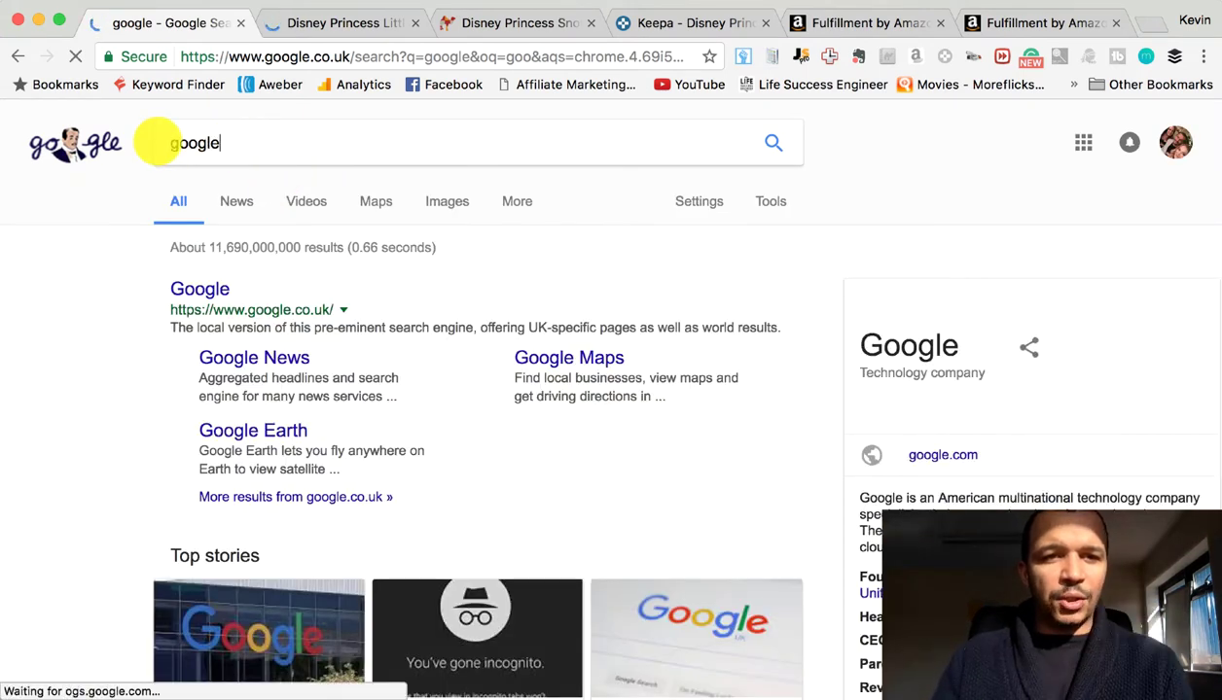
Search Google for "disney", stripping the suggested "land paris" ending from the query.
type("disney")
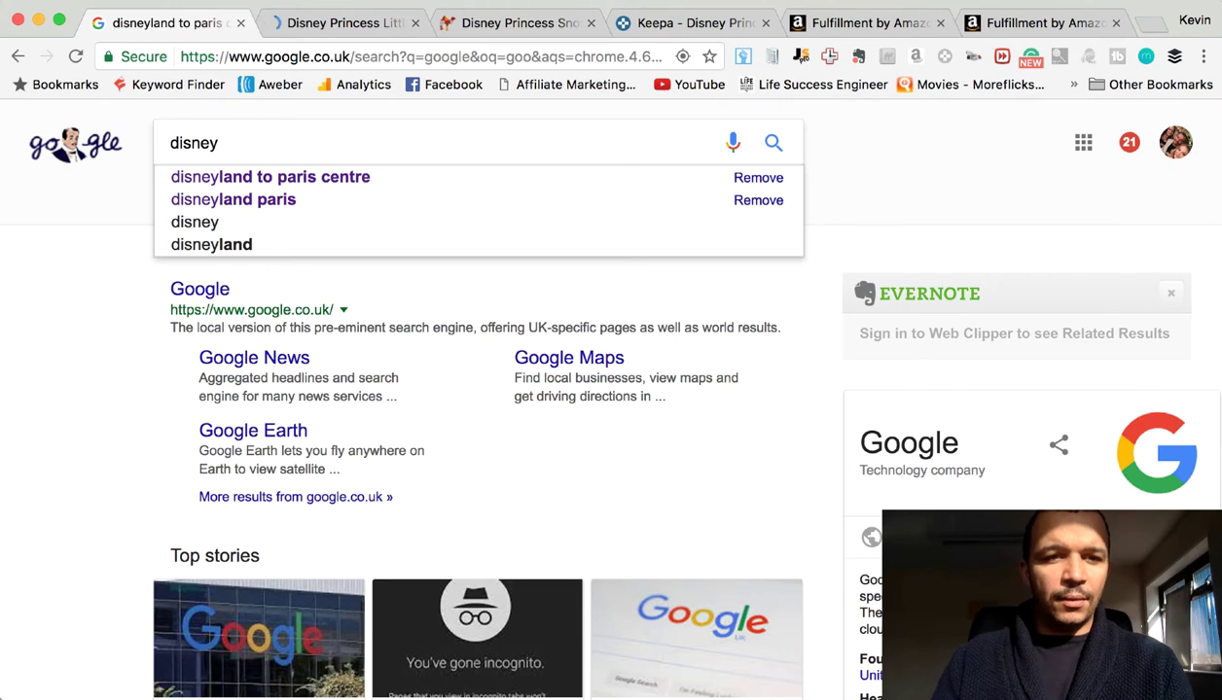
key("Down")
key("Down")
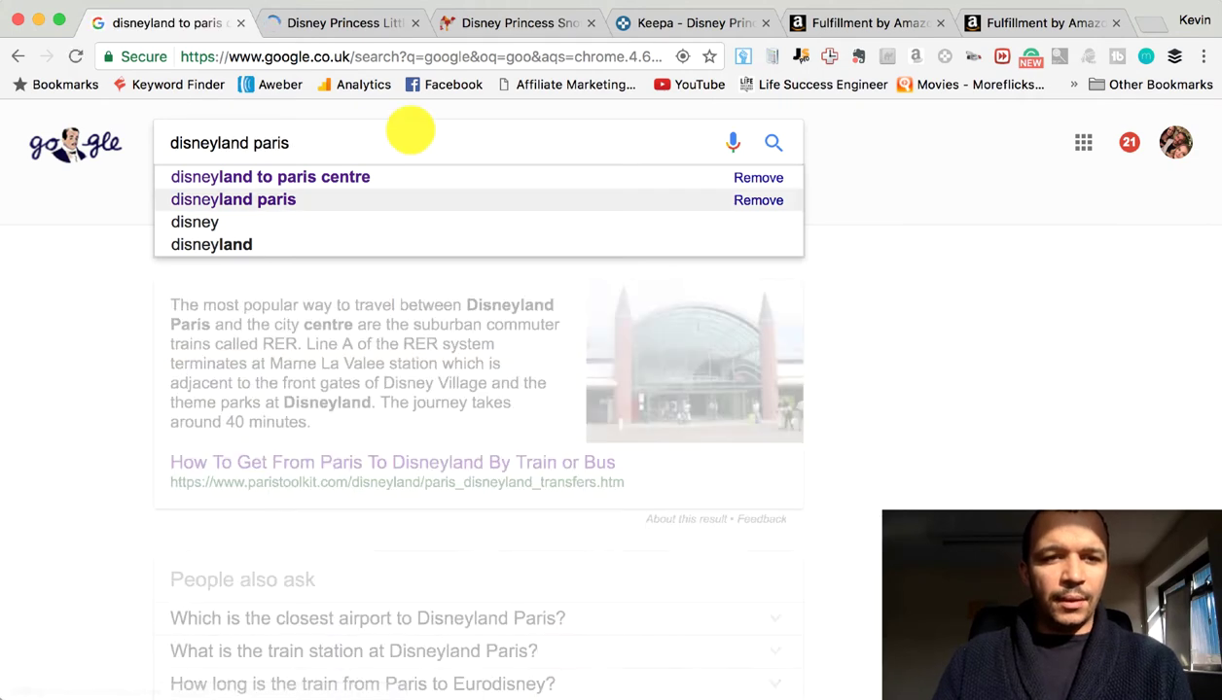
left_click(289, 146)
left_click_drag(282, 143, 218, 143)
key("BackSpace")
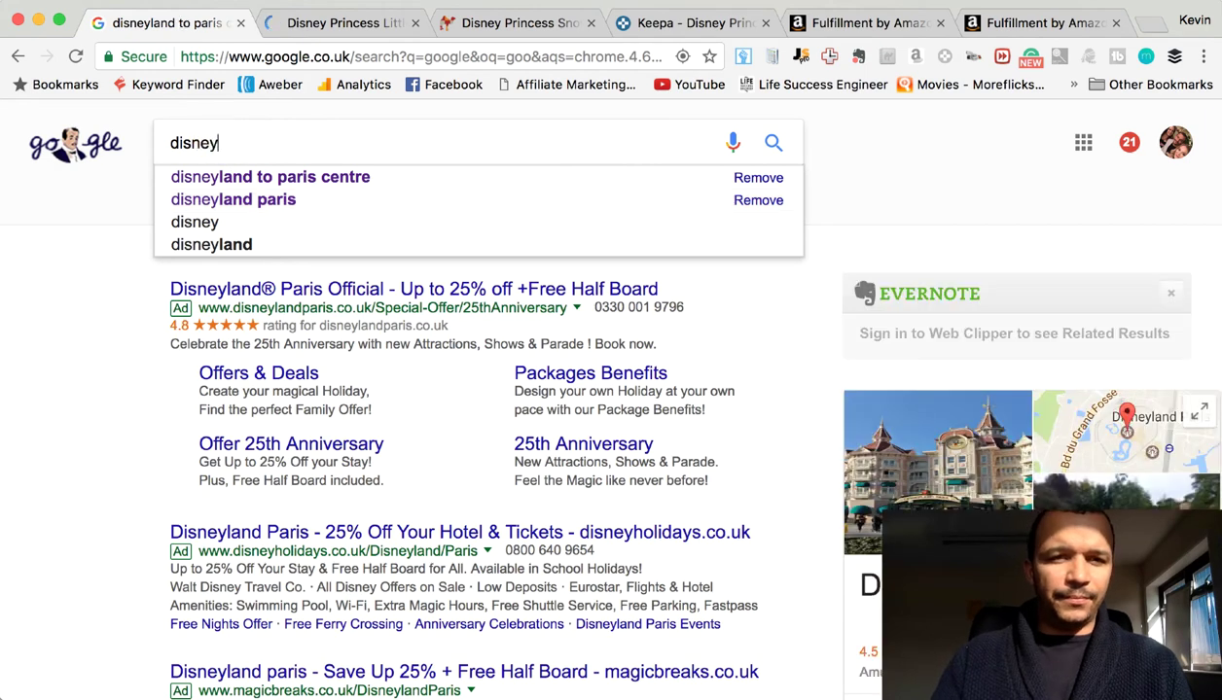
key("Return")
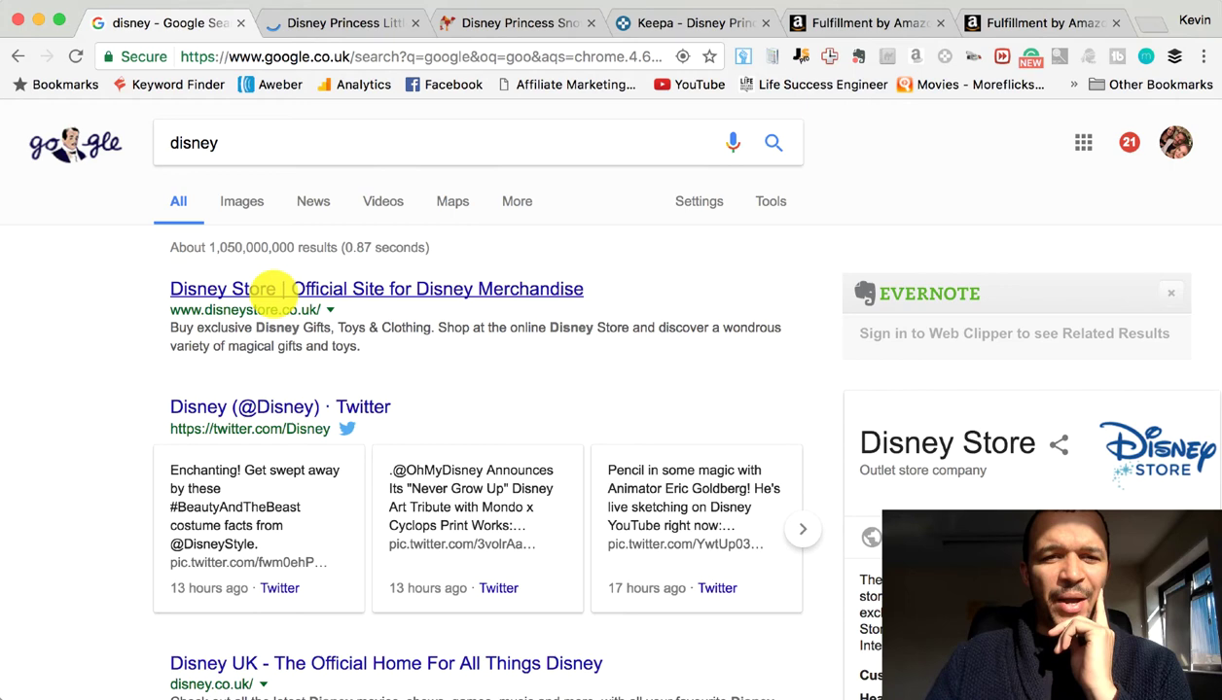
Open the official Disney Store site from the search results and go to its Characters page.
left_click(275, 288)
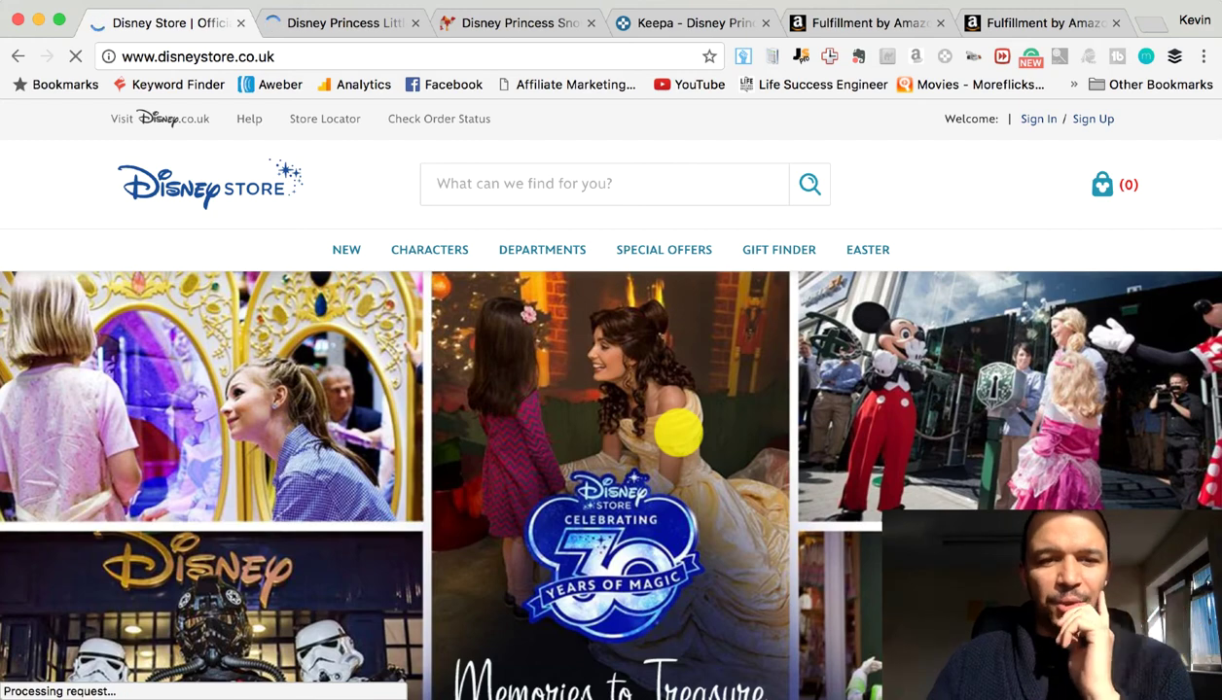
scroll(678, 435, "down", 2)
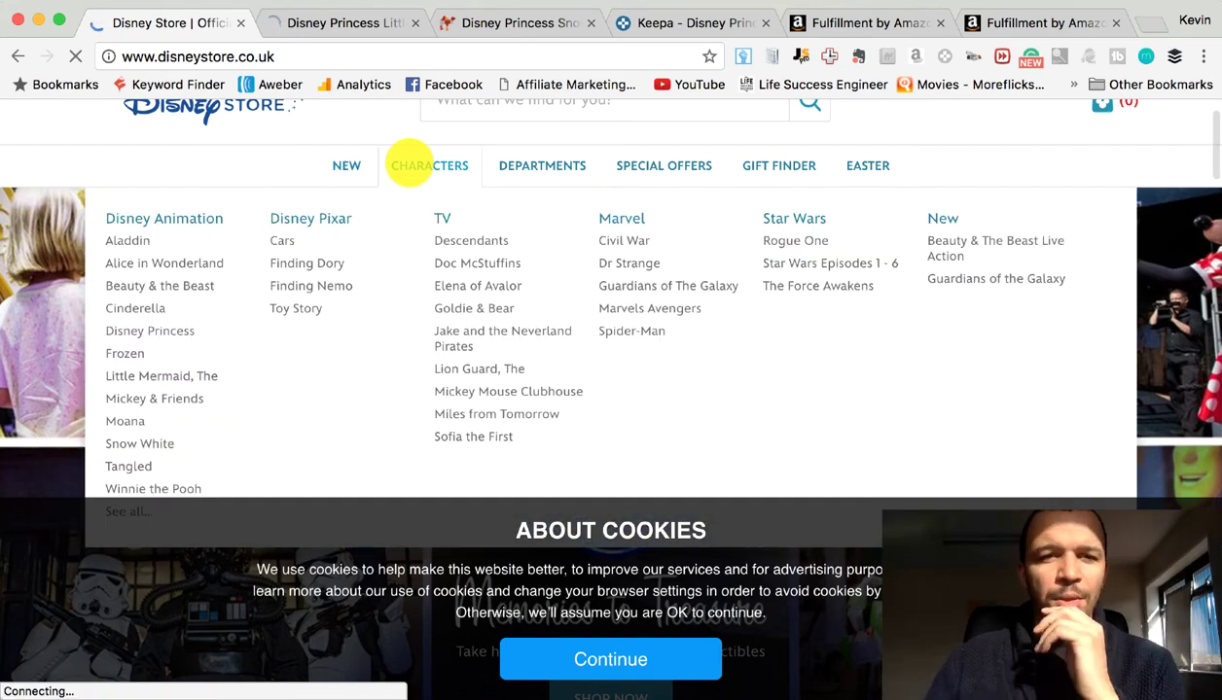
left_click(409, 165)
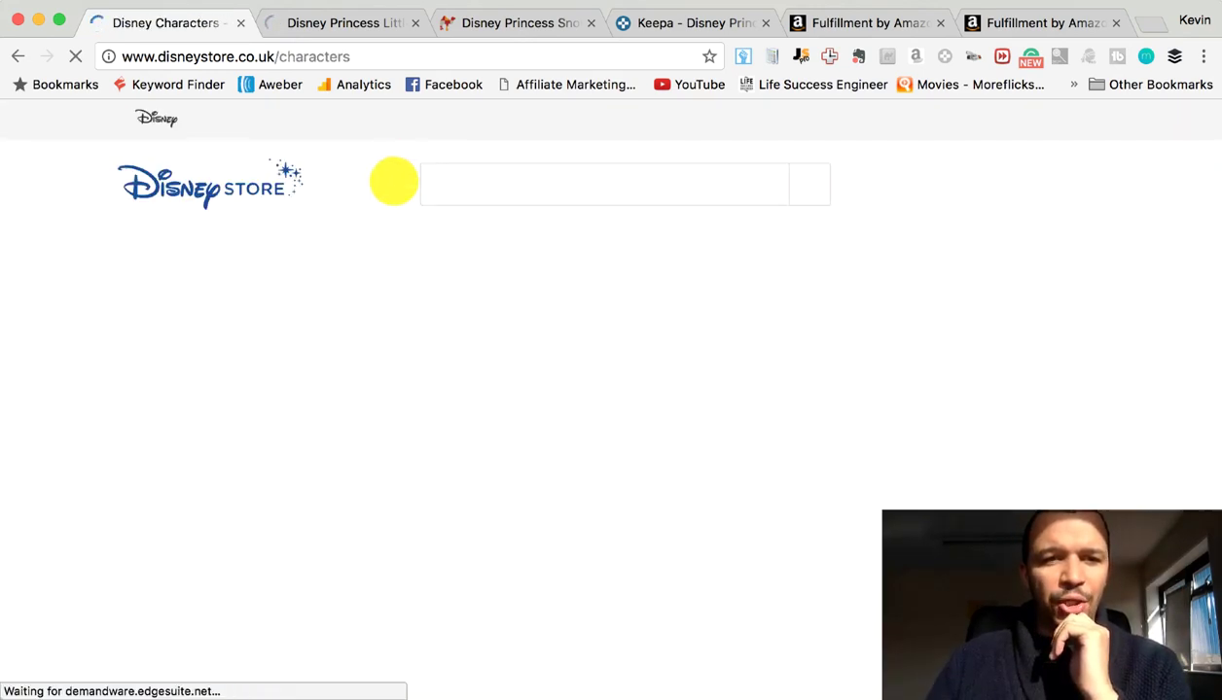
Open the Aladdin range from the Disney Characters page and accept the cookie notice over the product list.
scroll(564, 441, "down", 5)
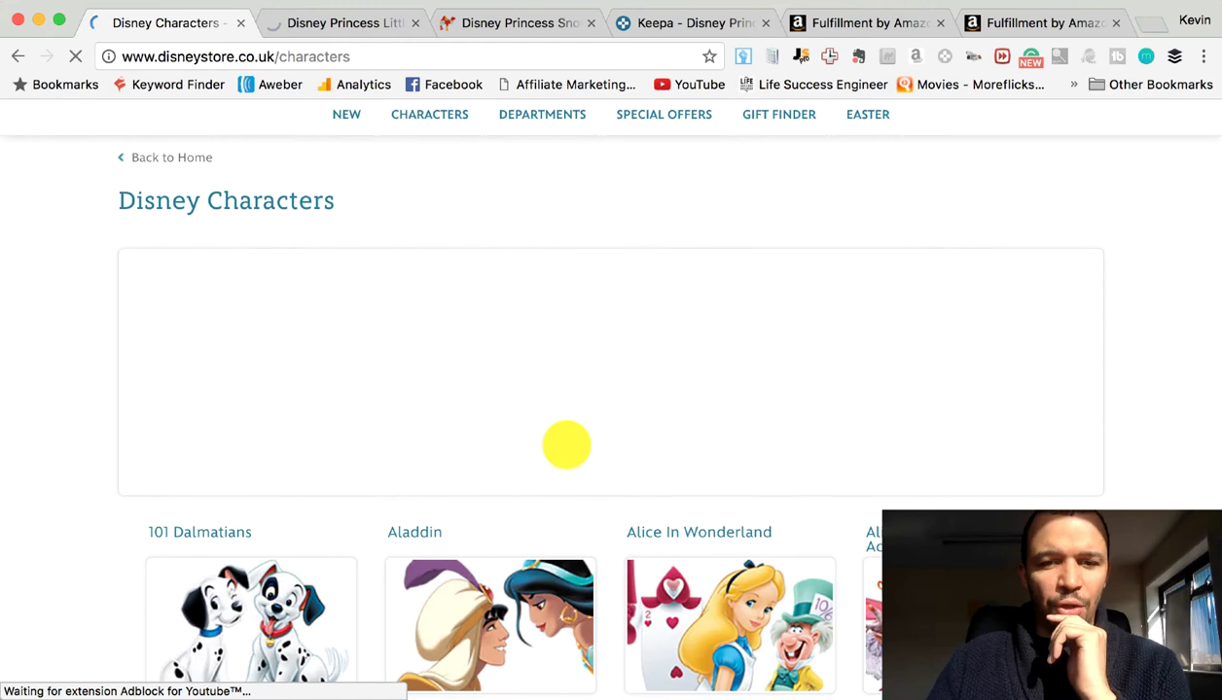
scroll(487, 419, "down", 1)
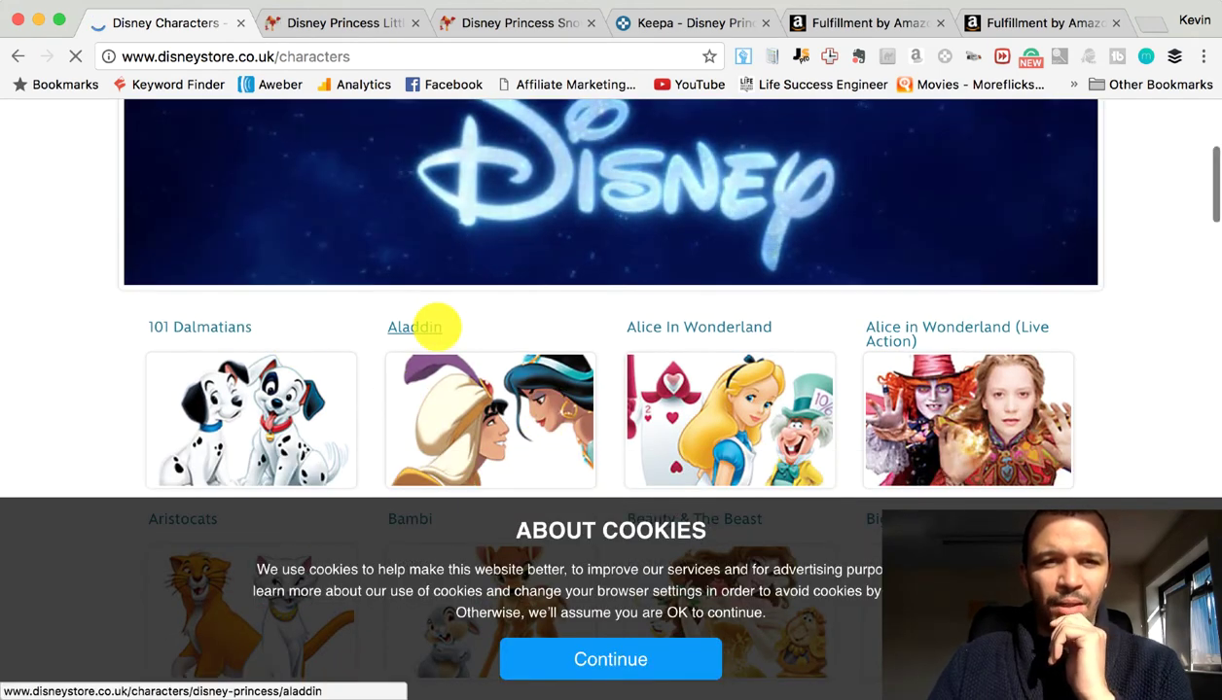
left_click(434, 326)
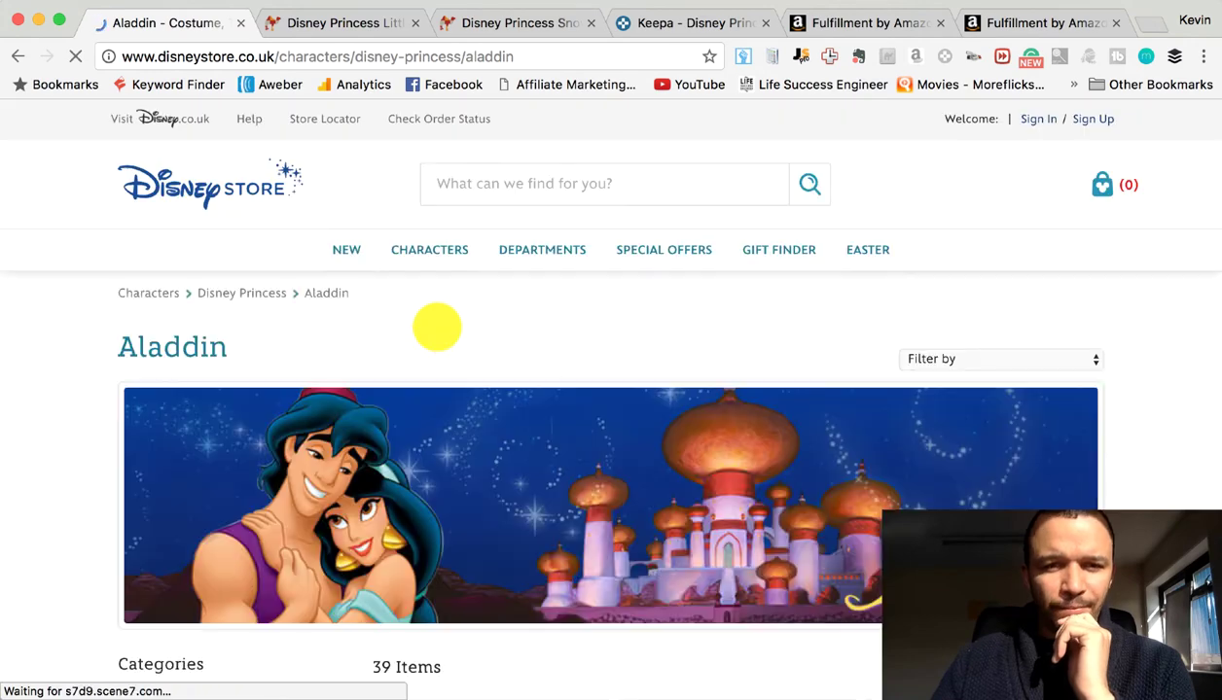
scroll(673, 443, "down", 10)
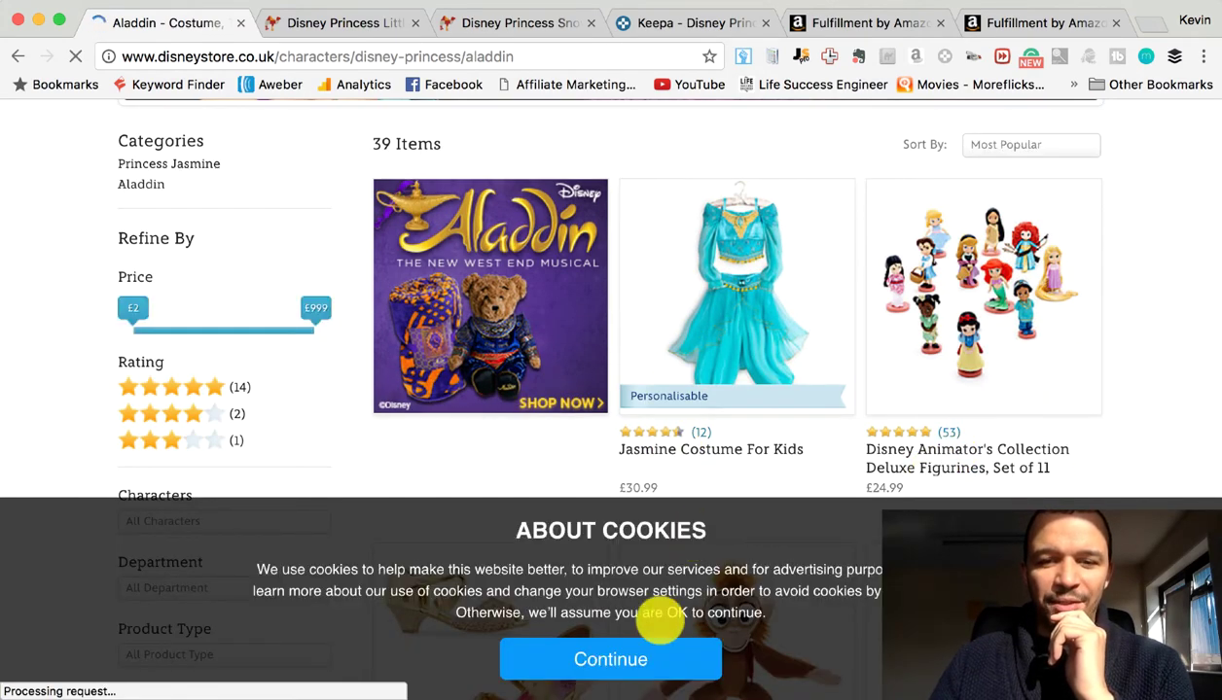
left_click(622, 658)
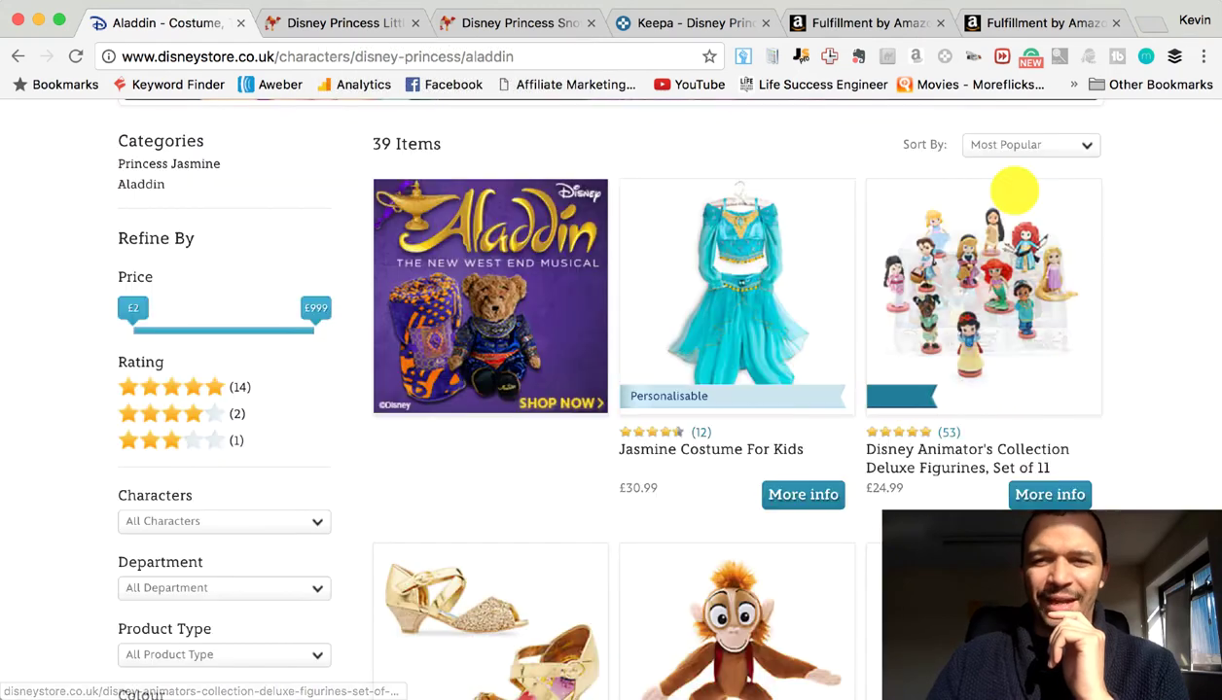
Check the option to search Amazon.co.uk for the Disney Animator's Collection Deluxe Figurines, Set of 11, and dismiss it.
left_click(1019, 194)
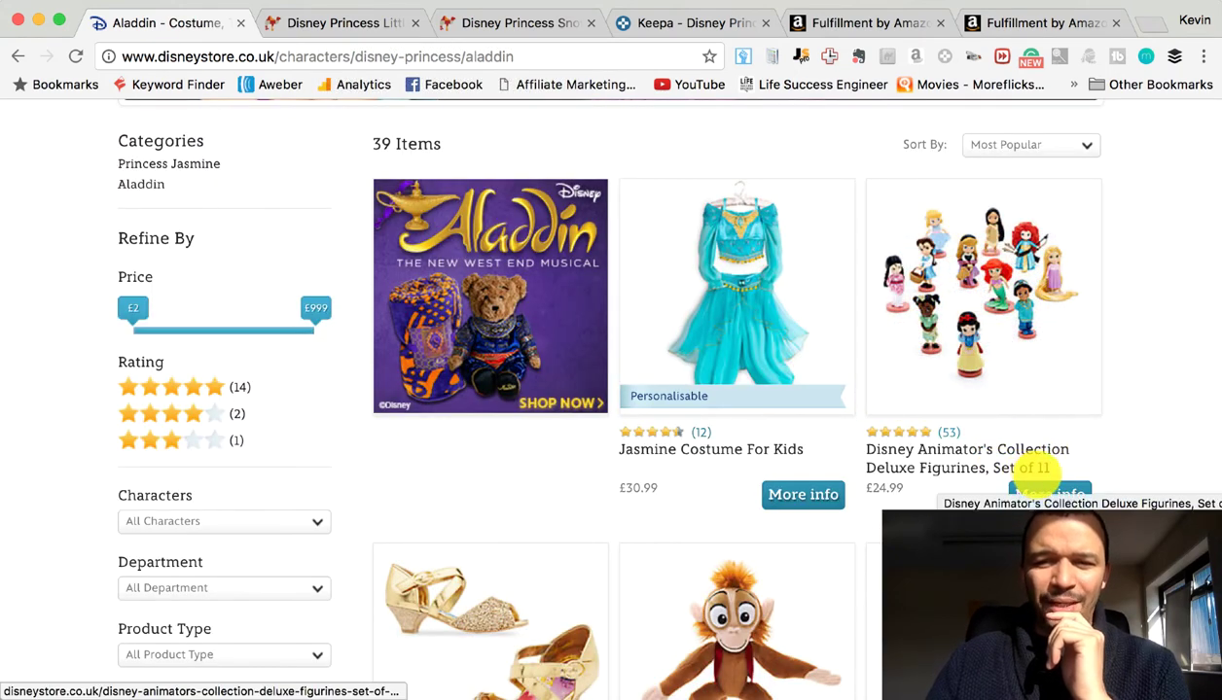
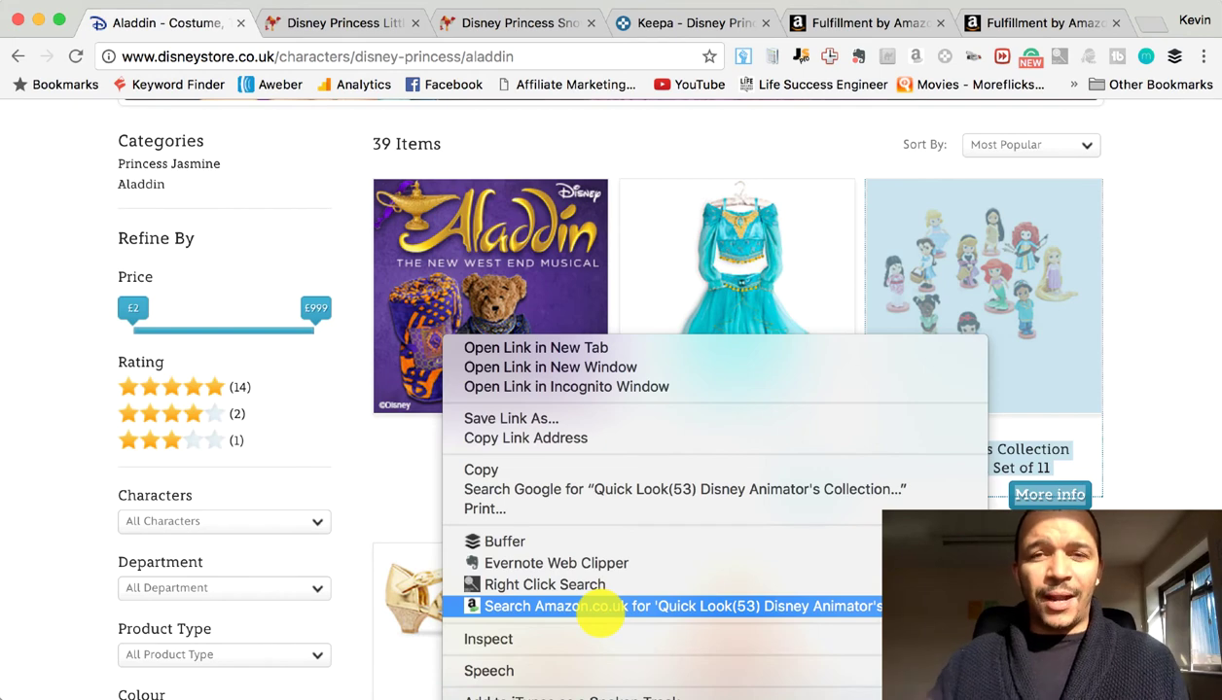
key("Escape")
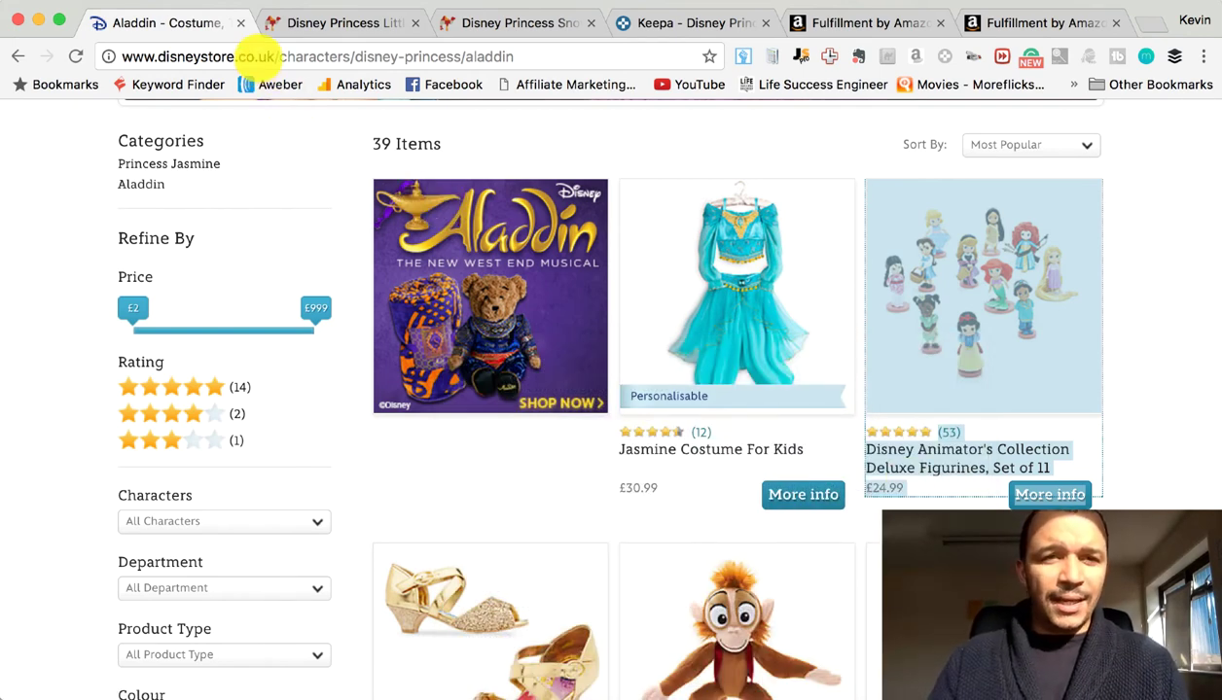
Search Google for "toys r us" and open the Toys section of the Toys R Us site from the results.
left_click(254, 55)
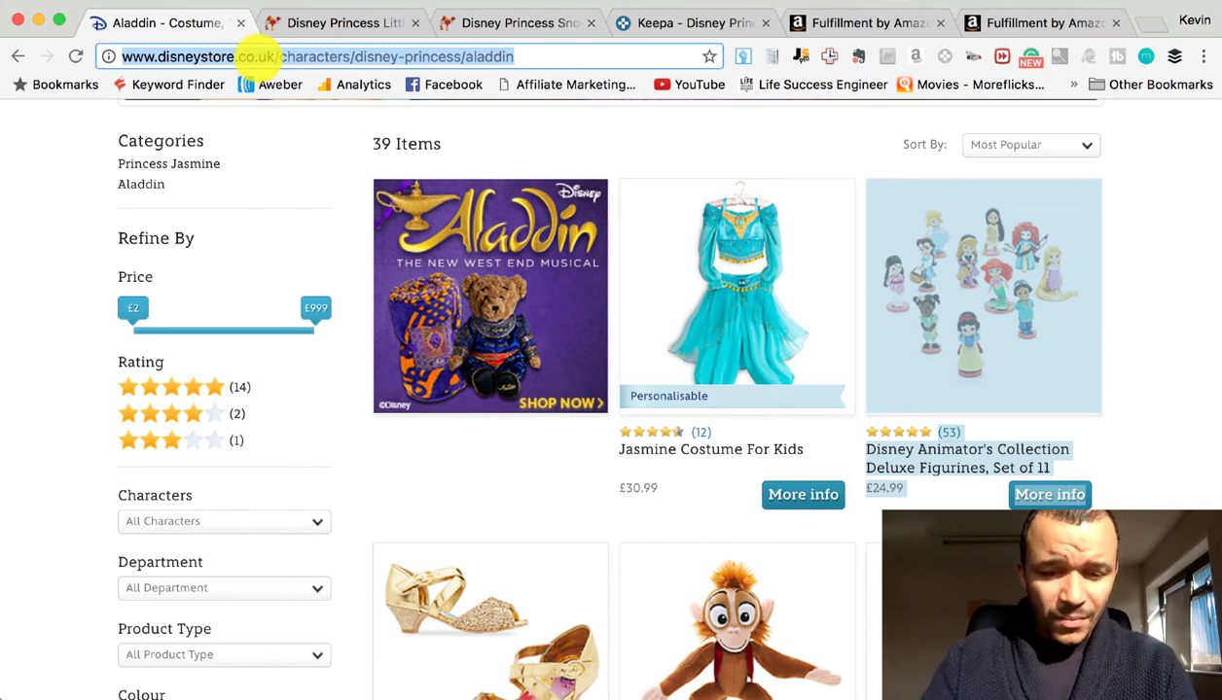
type("toyrs")
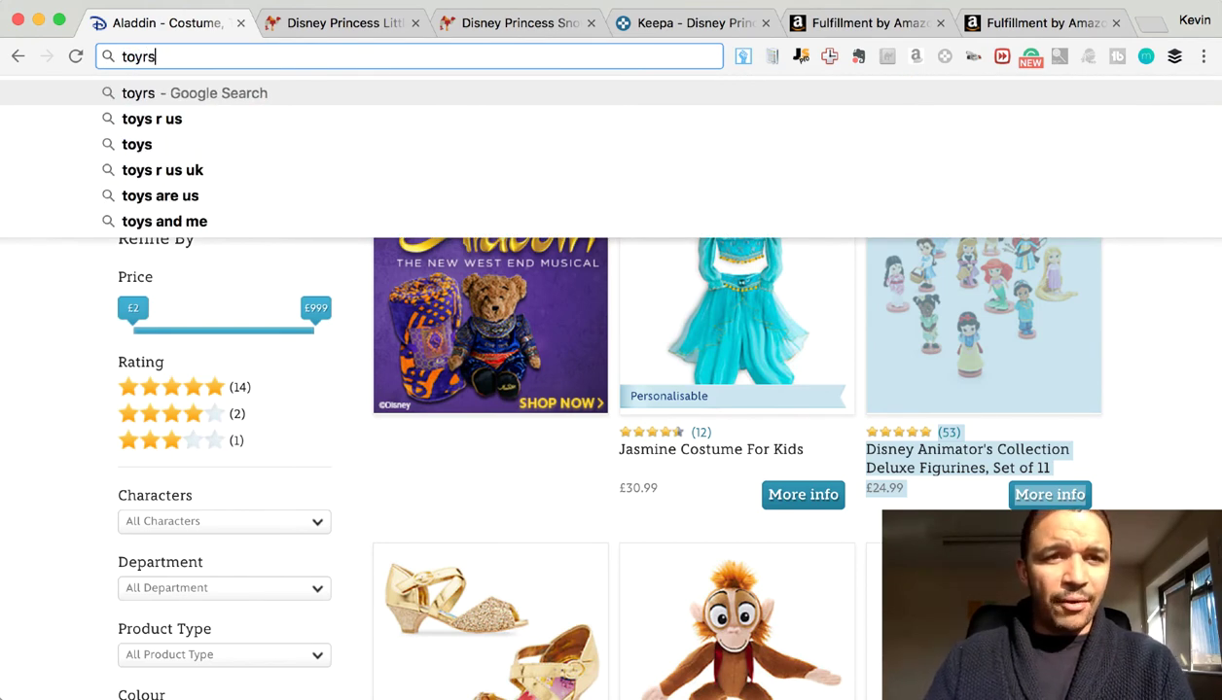
key("Down")
key("Return")
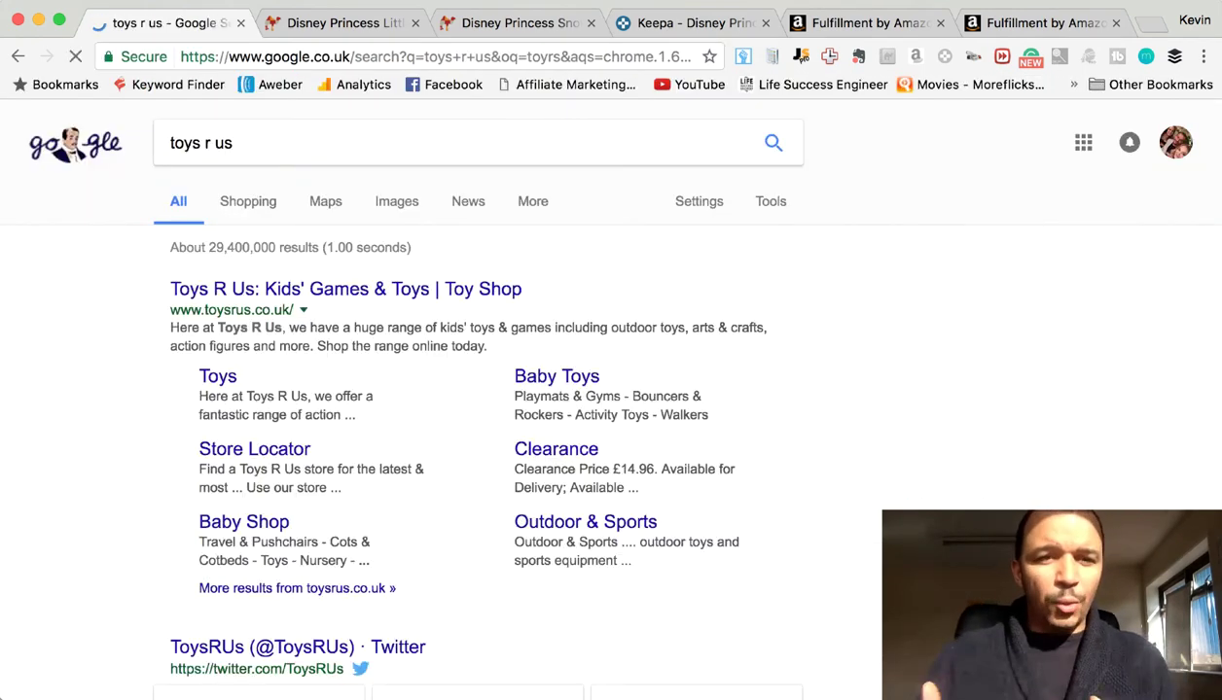
left_click(218, 377)
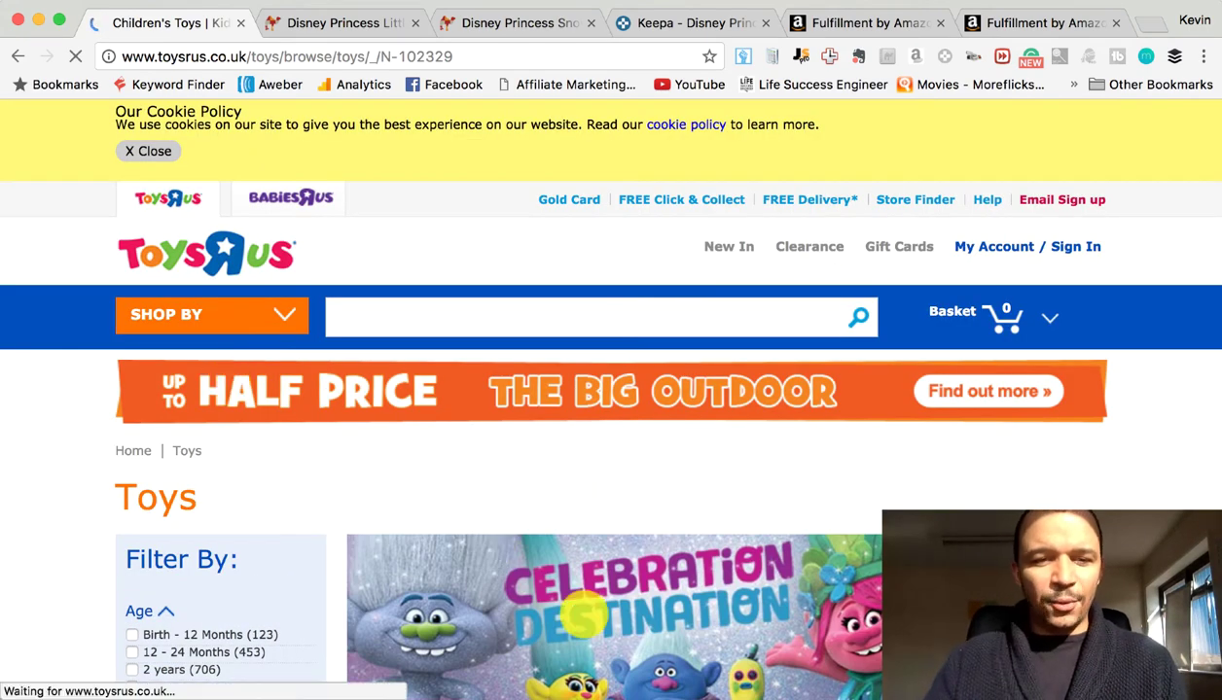
Search Amazon.co.uk for the LEGO Batman Movie Batman vs Joker Backpack from the Toys R Us product list.
scroll(582, 614, "down", 10)
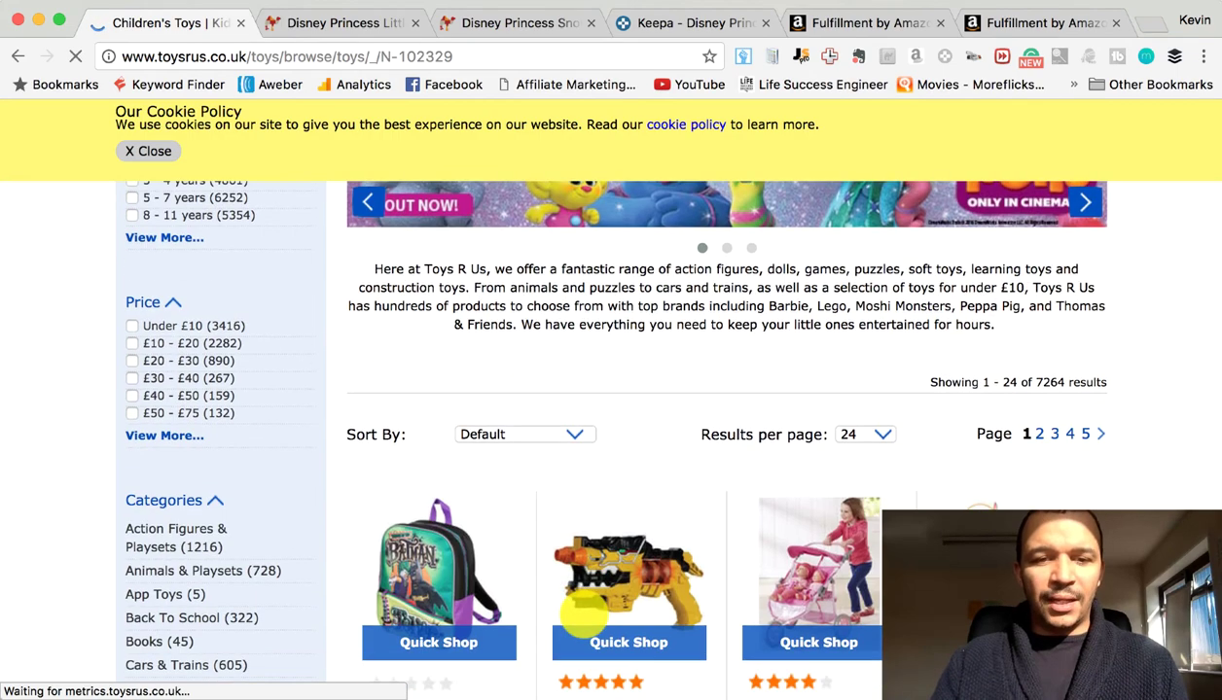
scroll(587, 615, "down", 2)
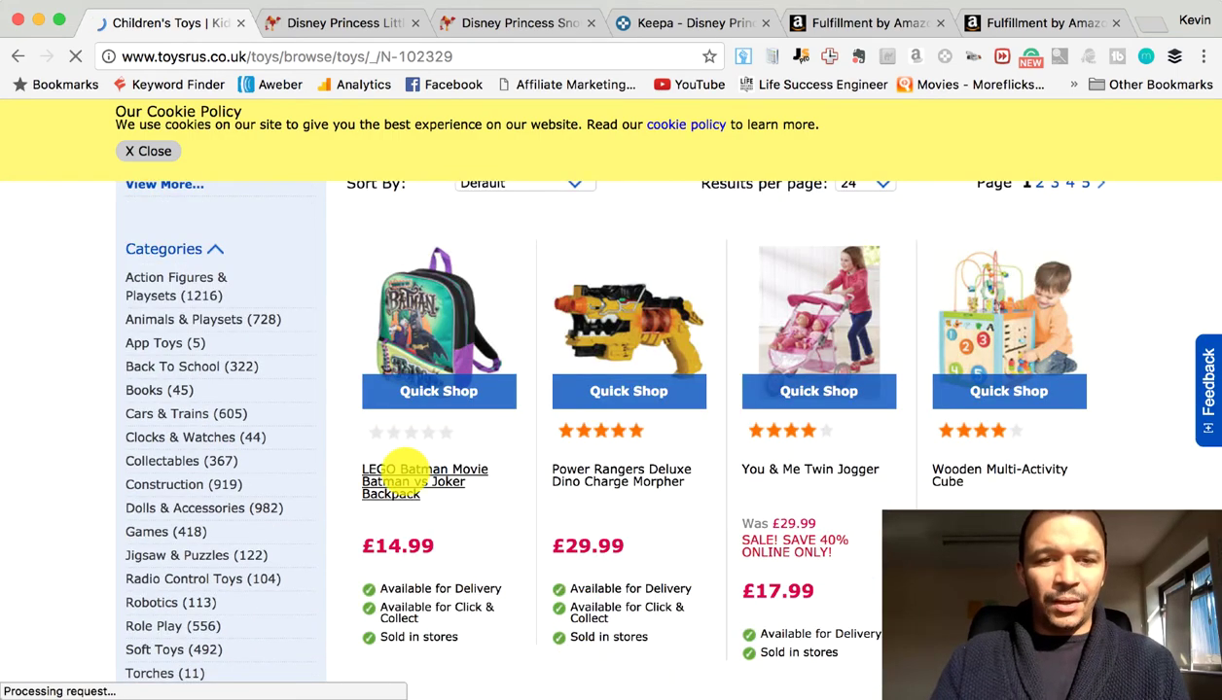
right_click(408, 474)
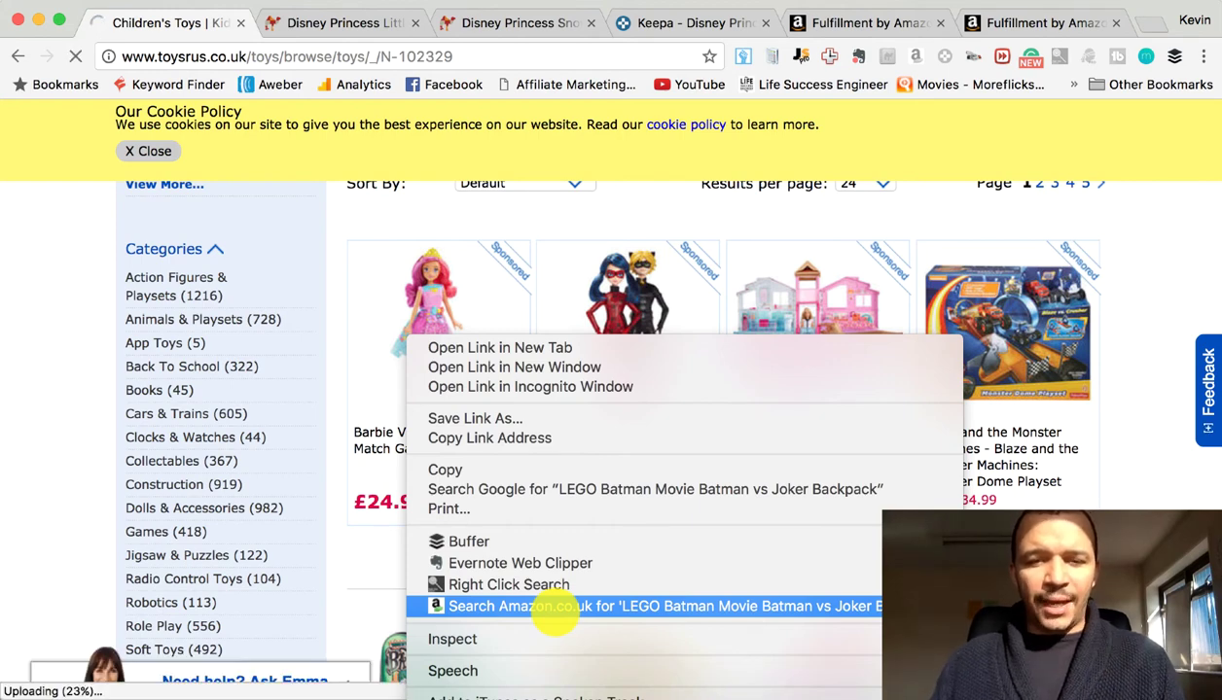
left_click(554, 607)
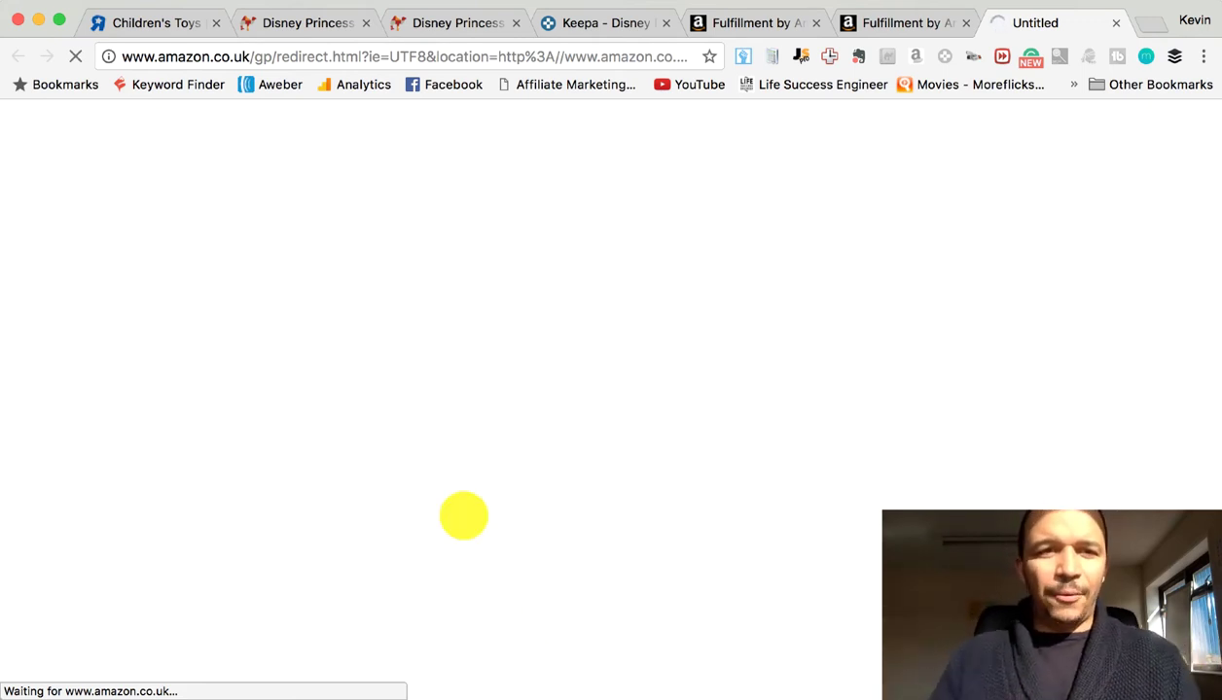
Return to the Toys R Us product list and search Amazon.co.uk for the Barbie 3 Storey Townhouse.
left_click(169, 21)
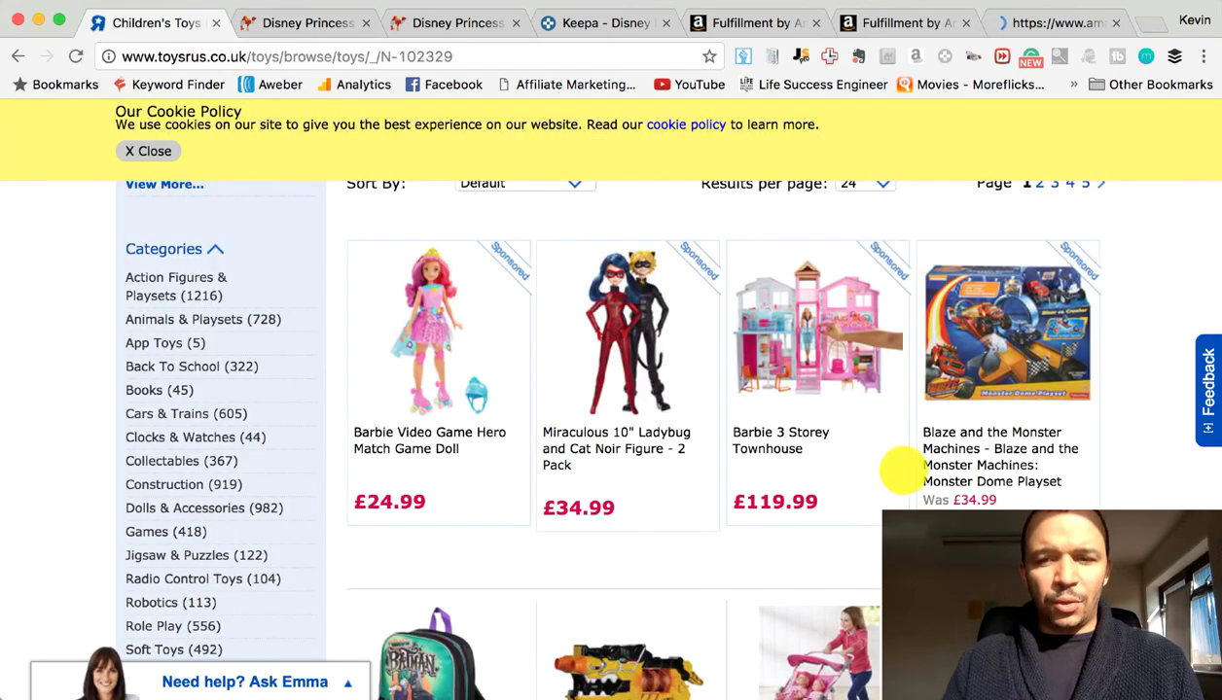
right_click(783, 453)
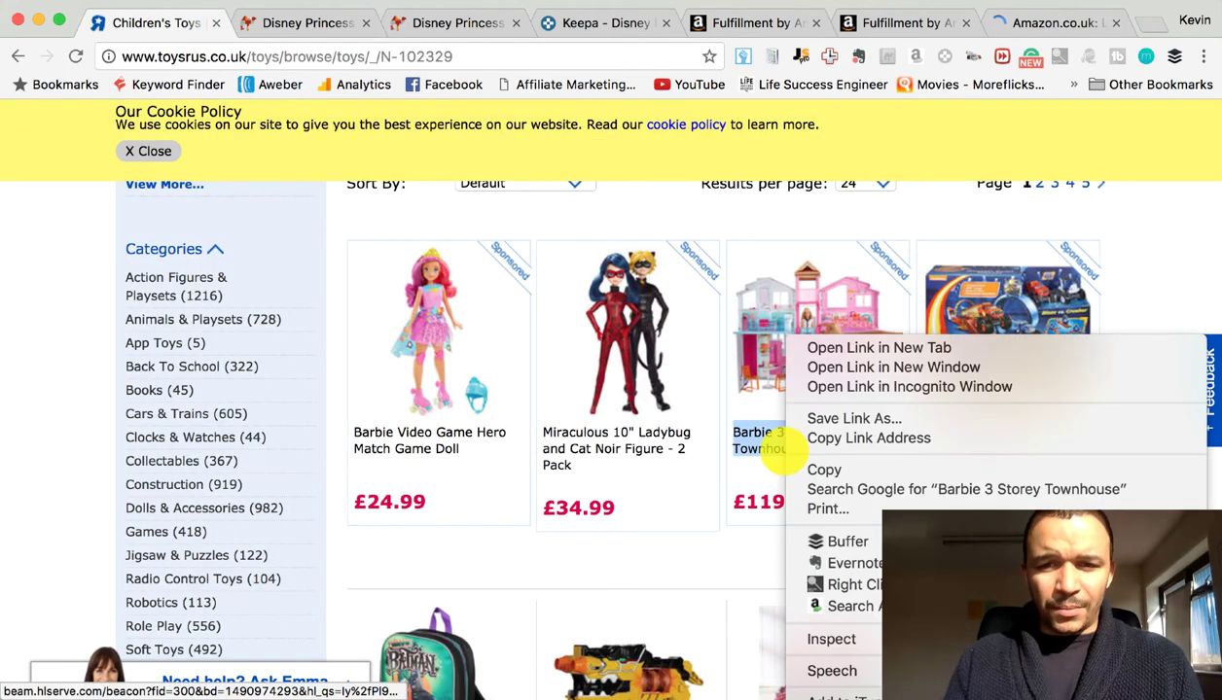
left_click(854, 606)
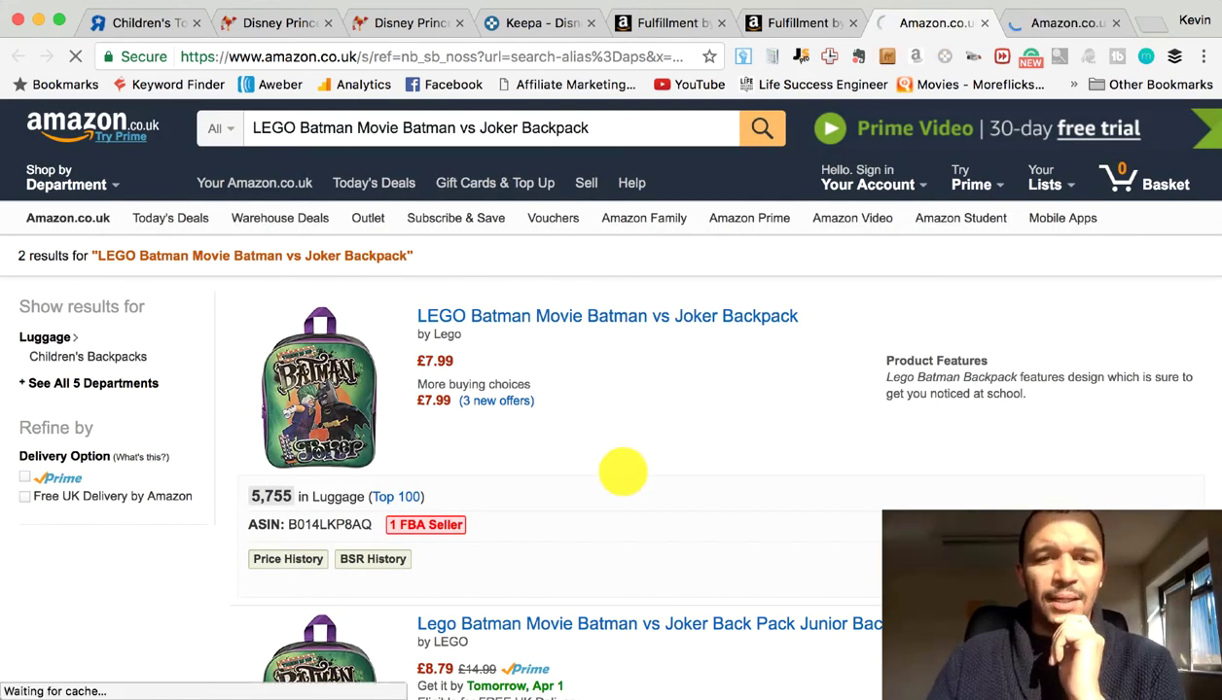
Review the Amazon sales ranks, prices and FBA sellers for the LEGO Batman backpack, and close the Barbie townhouse search.
scroll(620, 298, "down", 3)
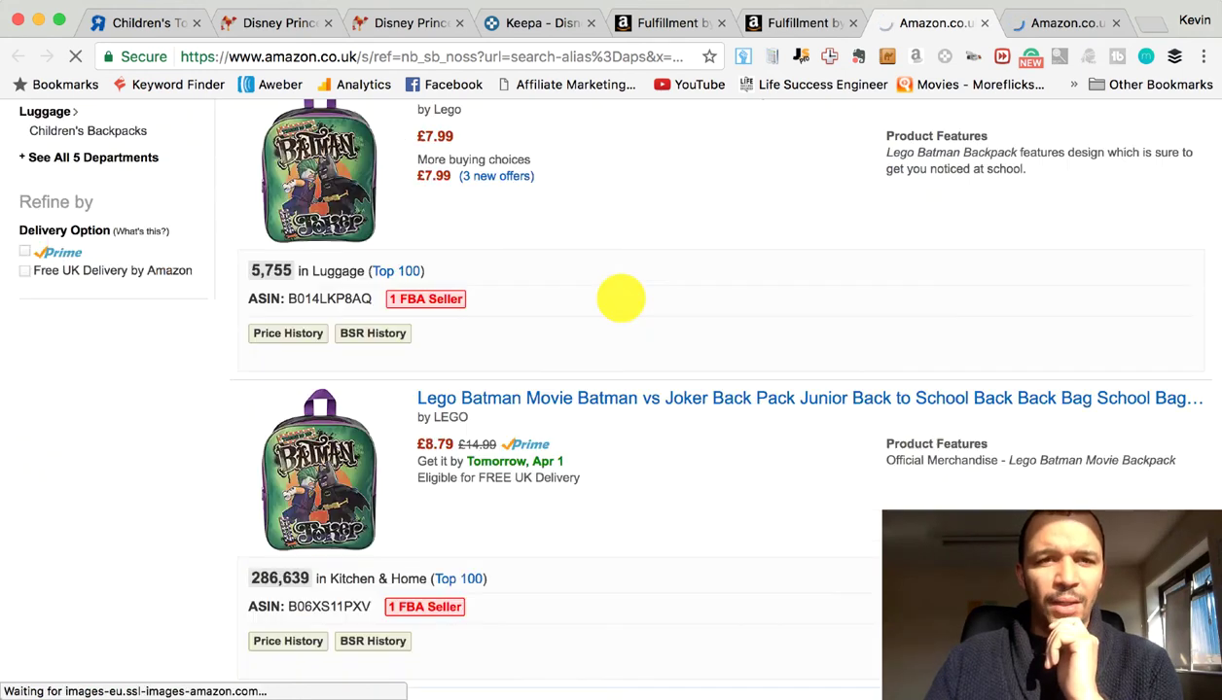
mouse_move(673, 373)
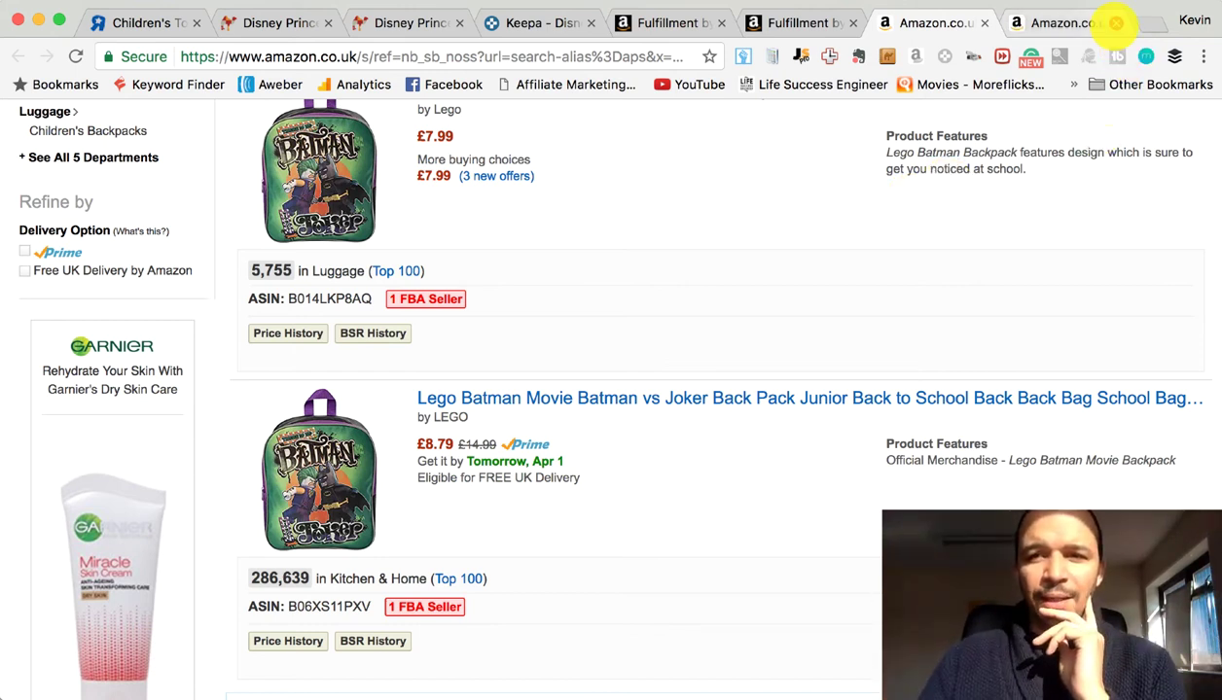
left_click(1115, 24)
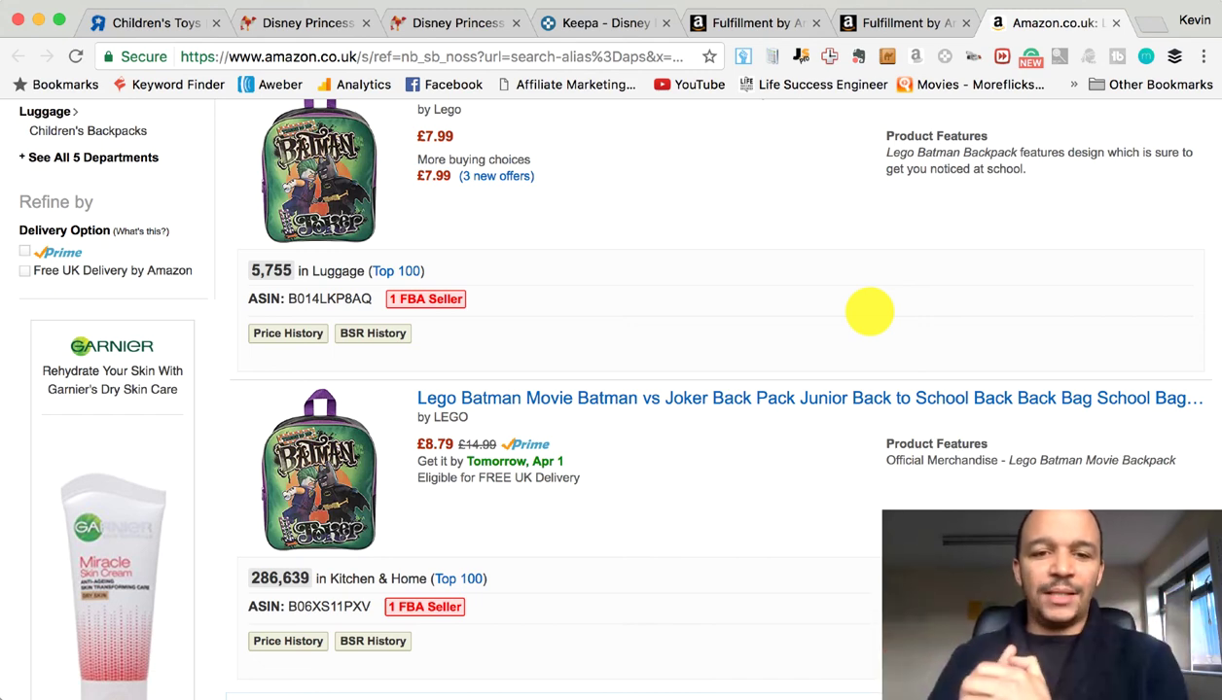
scroll(868, 311, "up", 5)
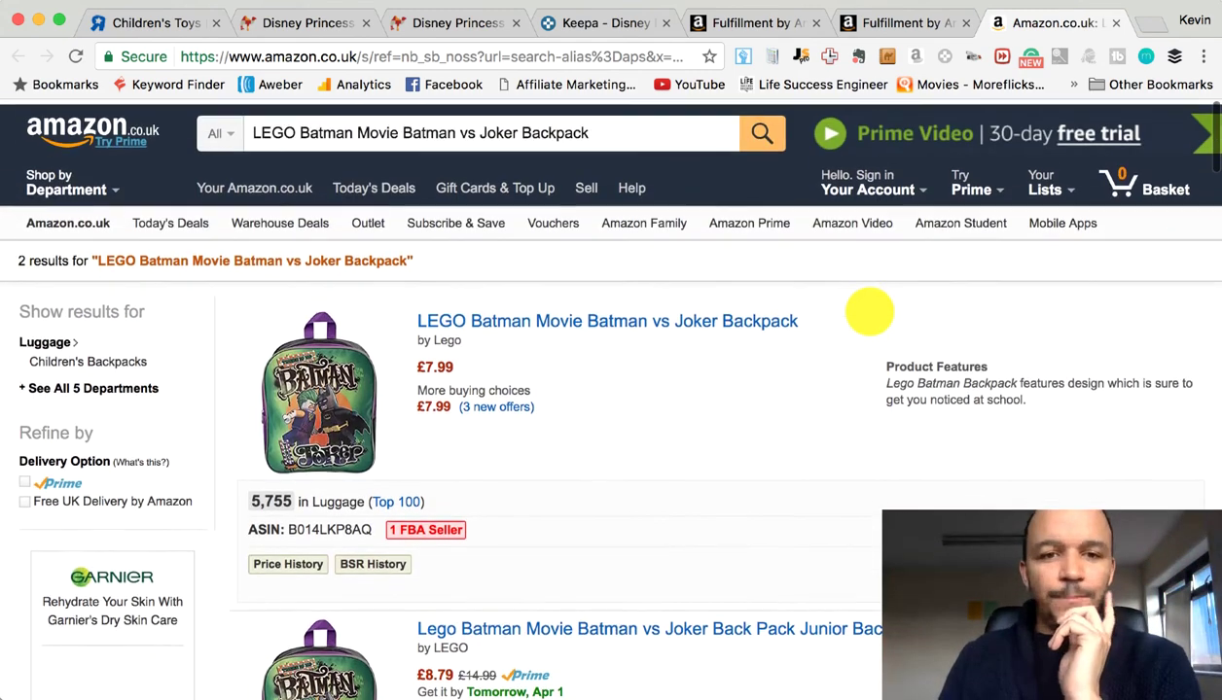